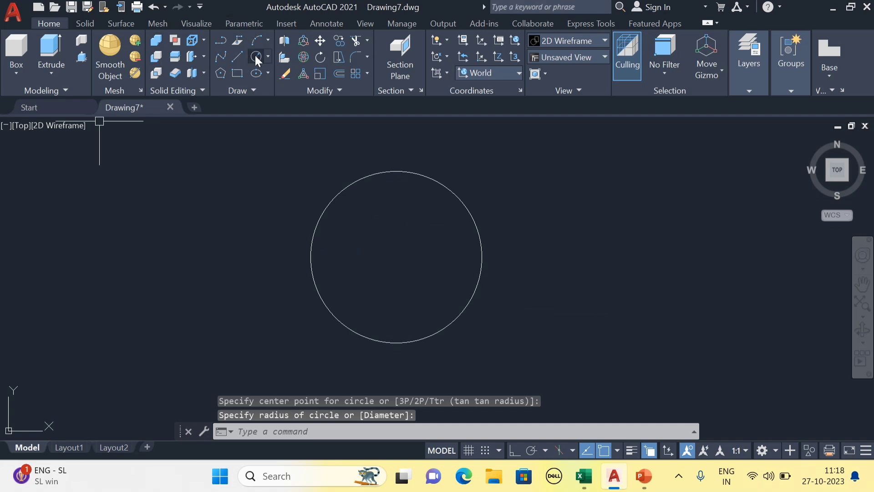
Draw a small circle with a radius of about 112 at the centre of the large circle
click(258, 59)
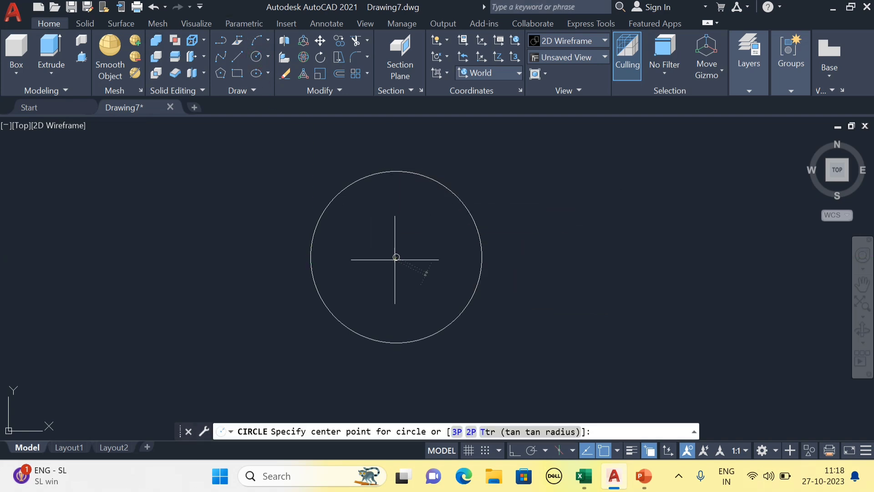
click(396, 257)
scroll(393, 256, up, 3)
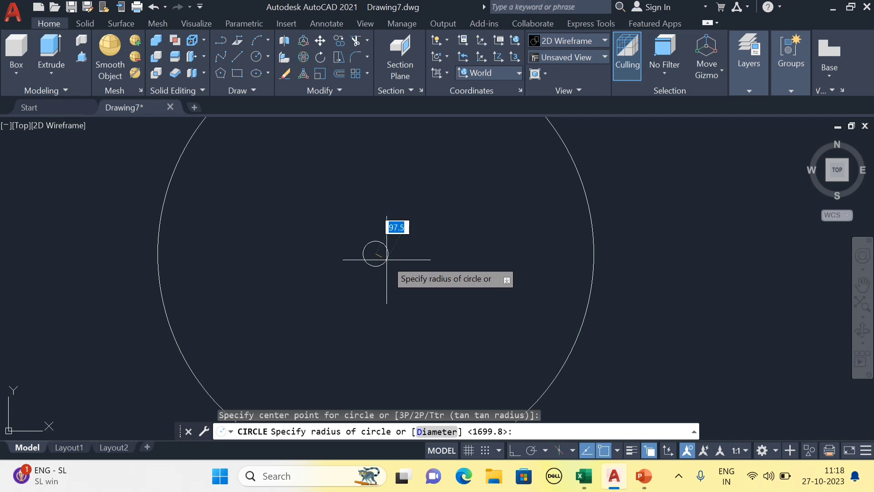
click(387, 261)
scroll(419, 277, down, 4)
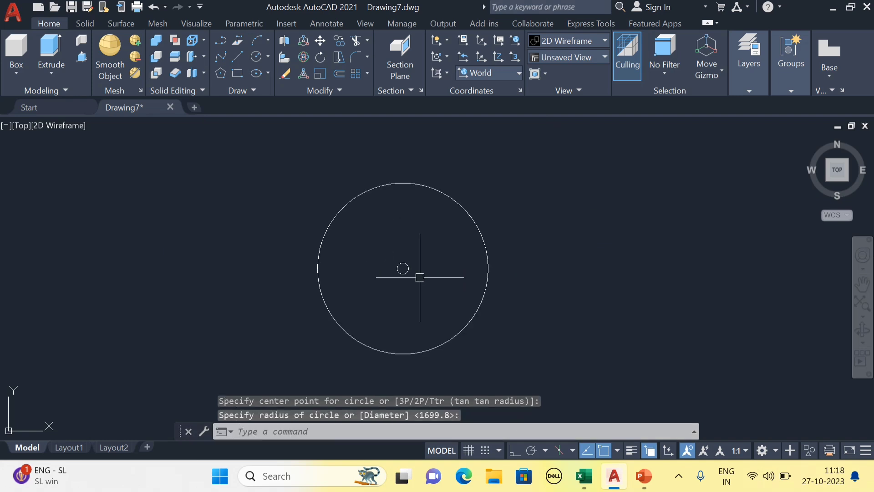
scroll(385, 311, down, 2)
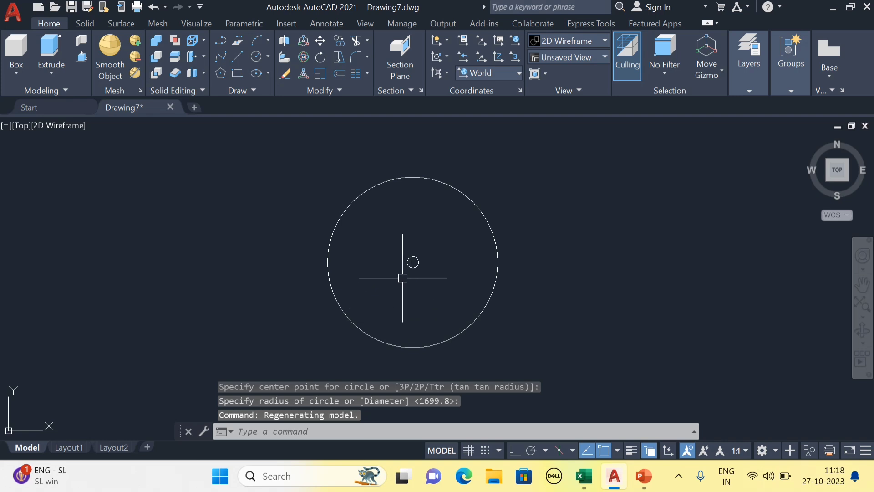
Draw a third concentric circle, sized between the small inner circle and the large outer one
click(257, 56)
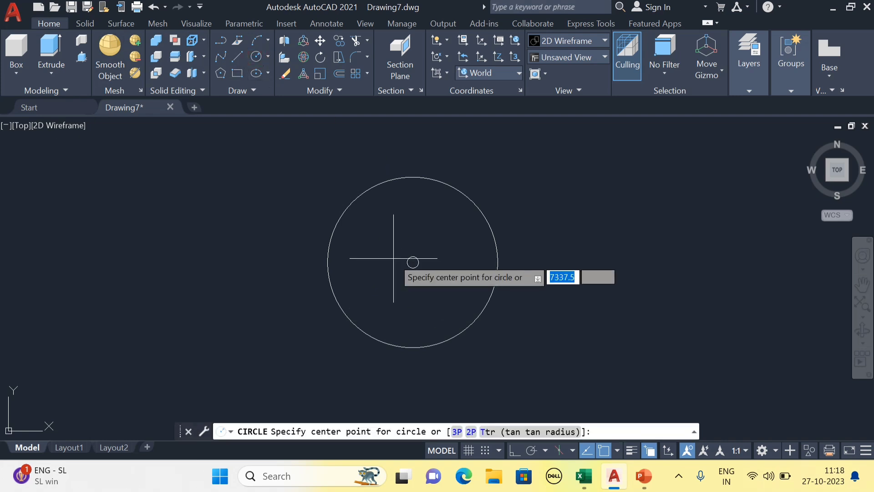
scroll(421, 262, up, 2)
click(423, 264)
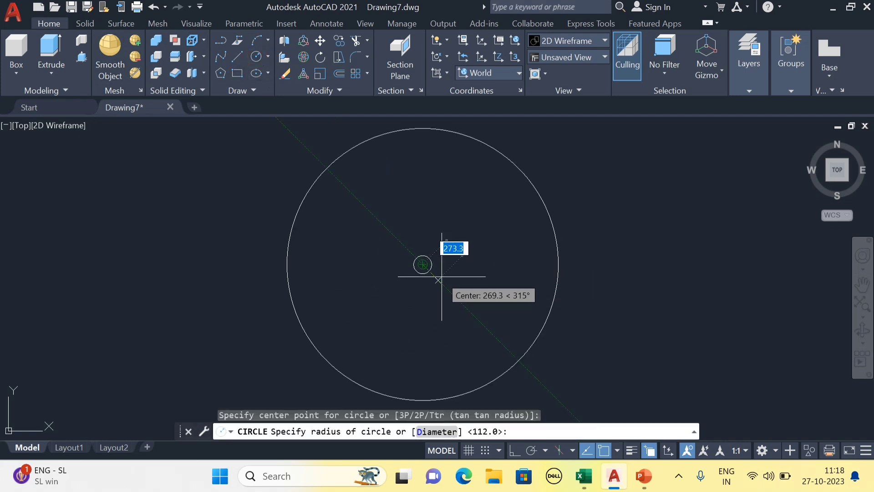
key(Escape)
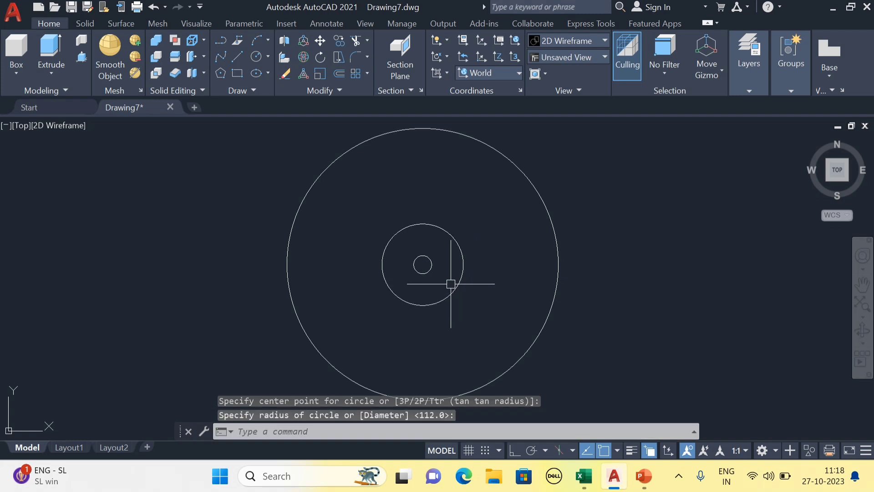
scroll(453, 285, down, 3)
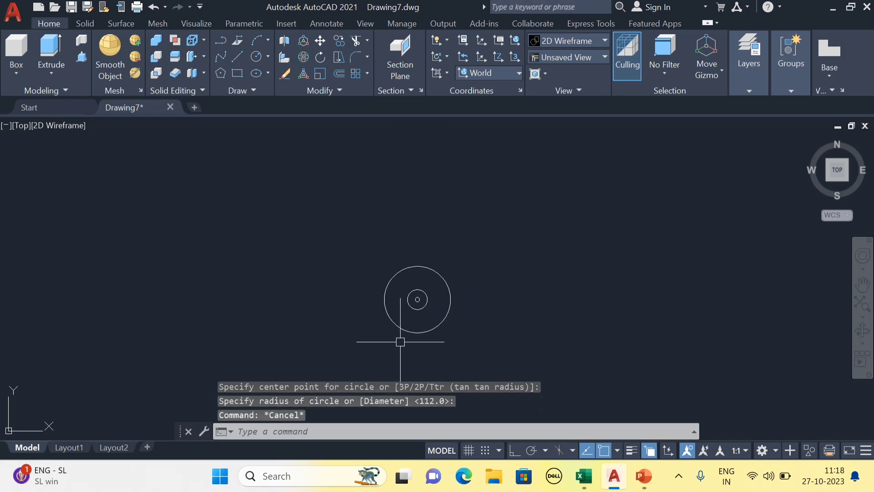
Switch the visual style to Wireframe and orbit from the top view to a tilted 3D view of the three circles
click(55, 128)
click(110, 288)
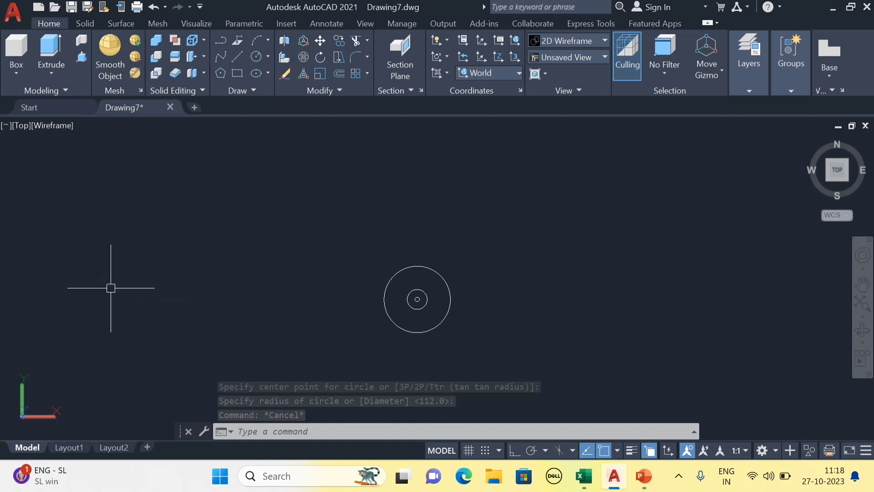
middle_drag(462, 357, 461, 348)
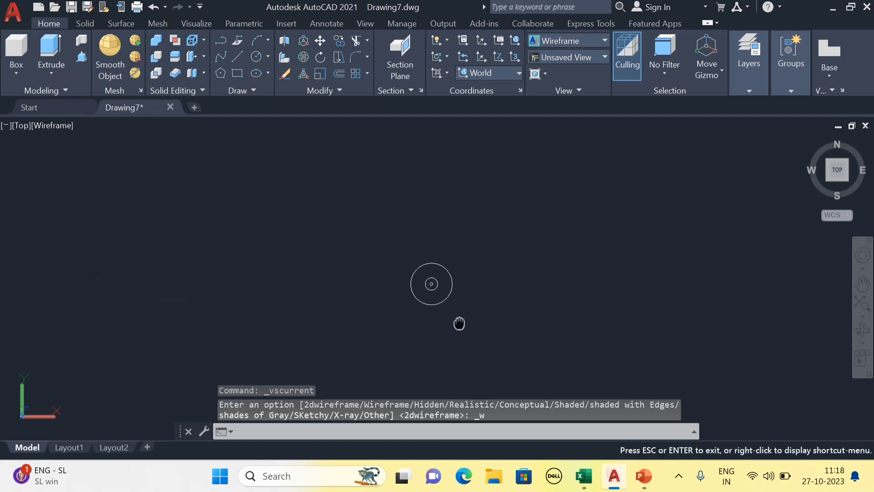
scroll(459, 323, up, 2)
shift+middle_drag(422, 307, 448, 229)
scroll(432, 291, up, 2)
middle_drag(403, 297, 378, 302)
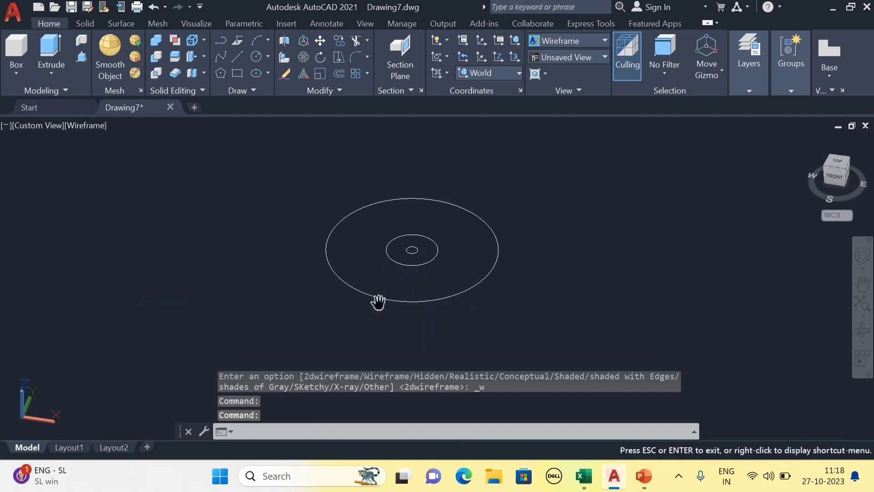
middle_drag(210, 264, 217, 266)
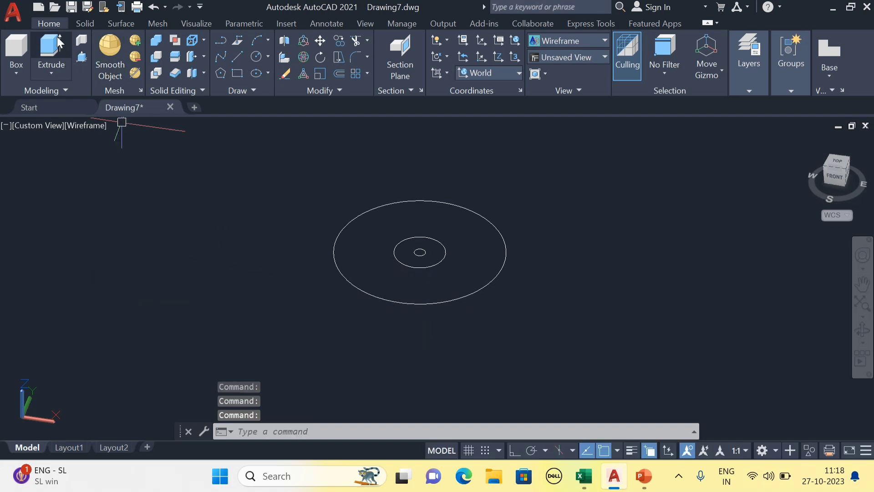
click(43, 49)
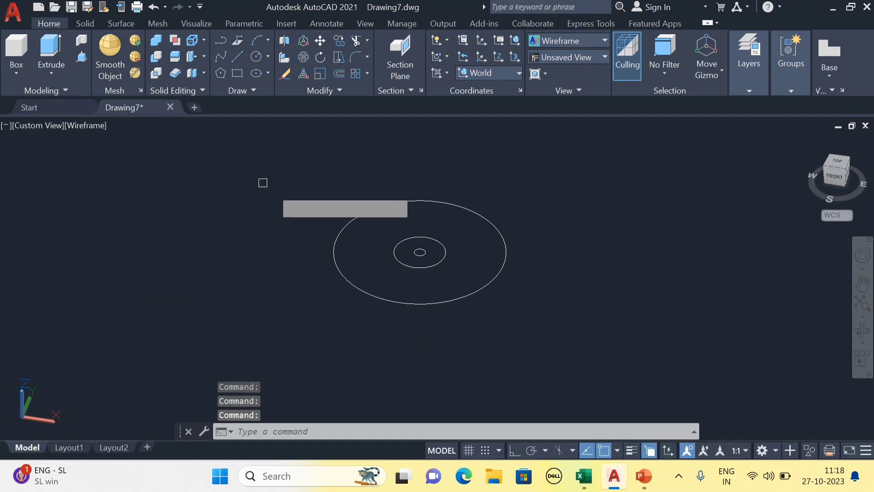
click(353, 281)
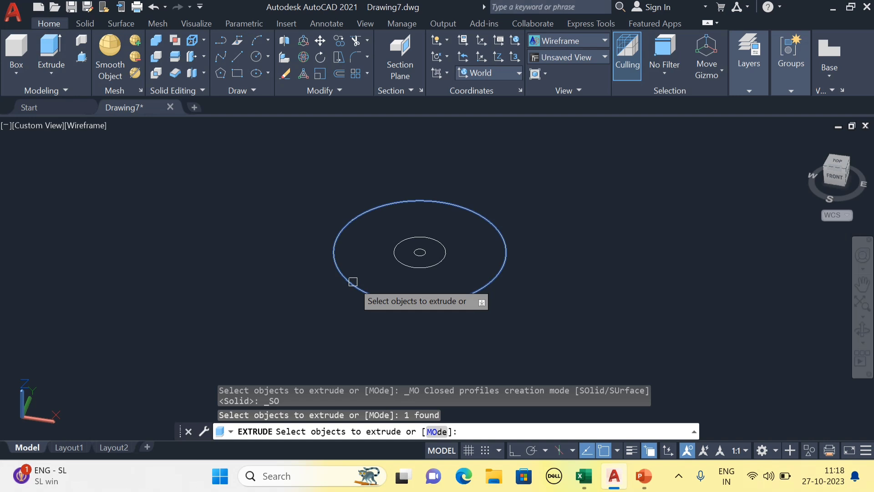
key(Return)
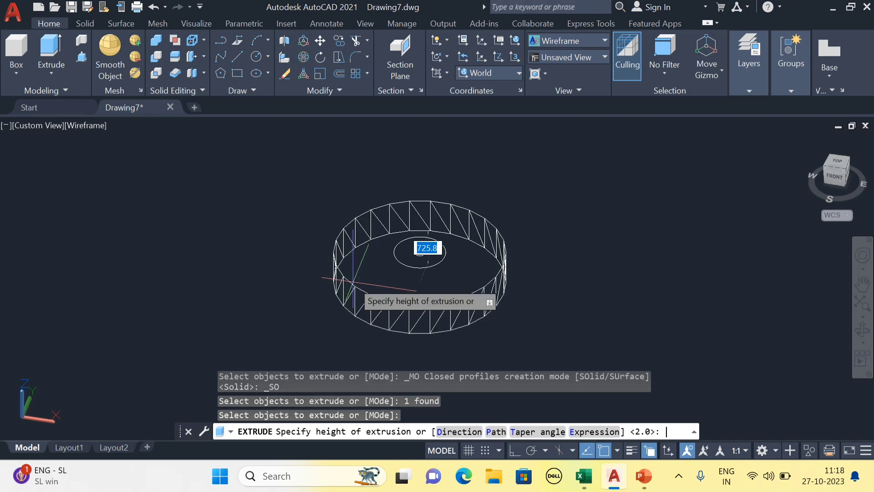
scroll(353, 237, up, 4)
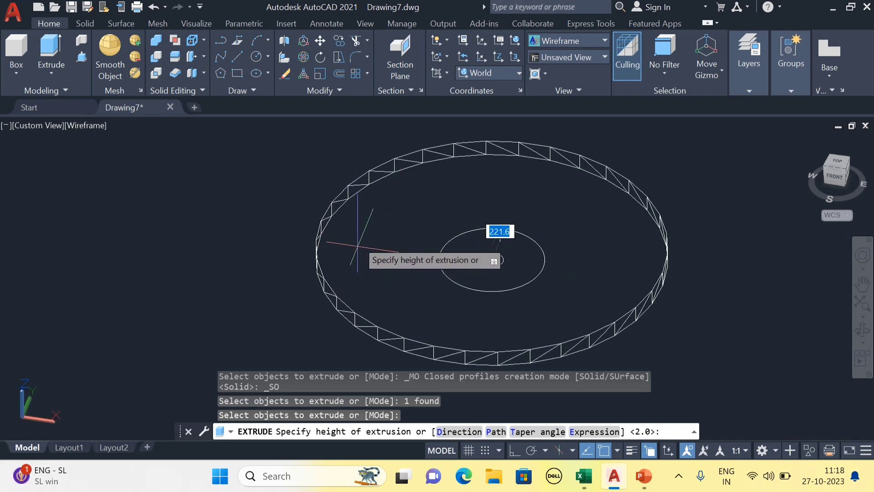
key(Escape)
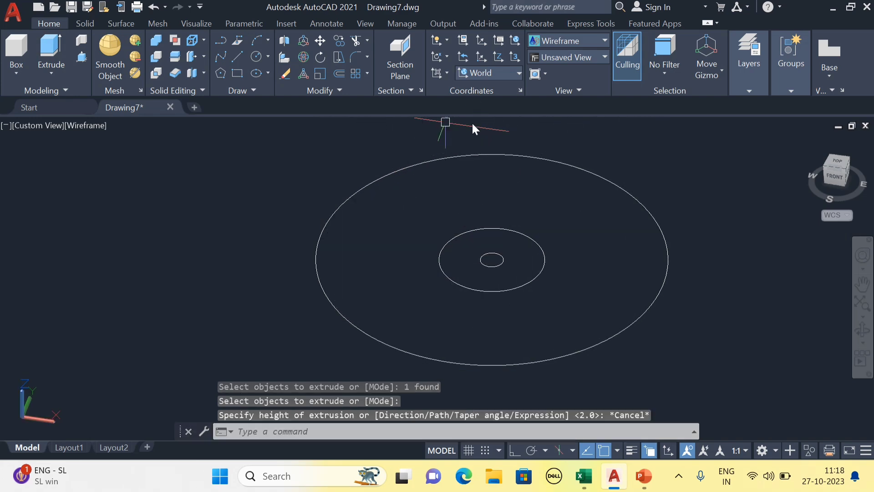
click(567, 42)
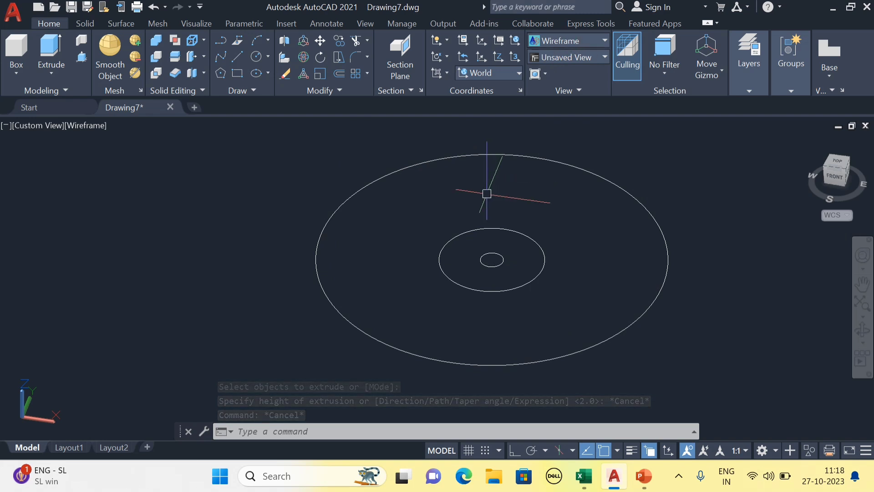
scroll(415, 212, down, 3)
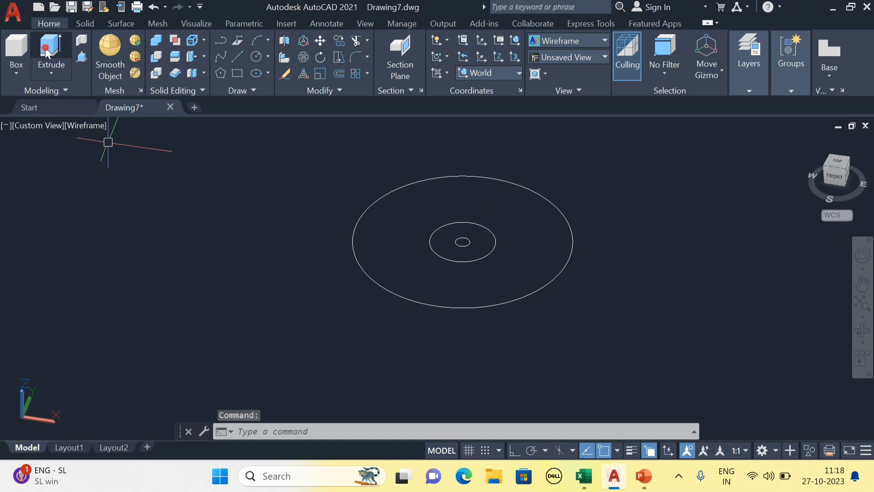
key(Return)
scroll(460, 239, up, 3)
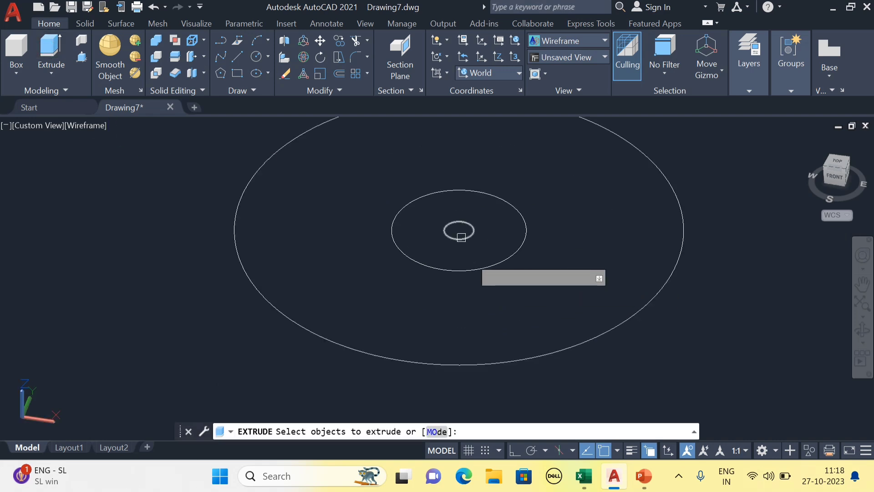
click(461, 237)
key(Return)
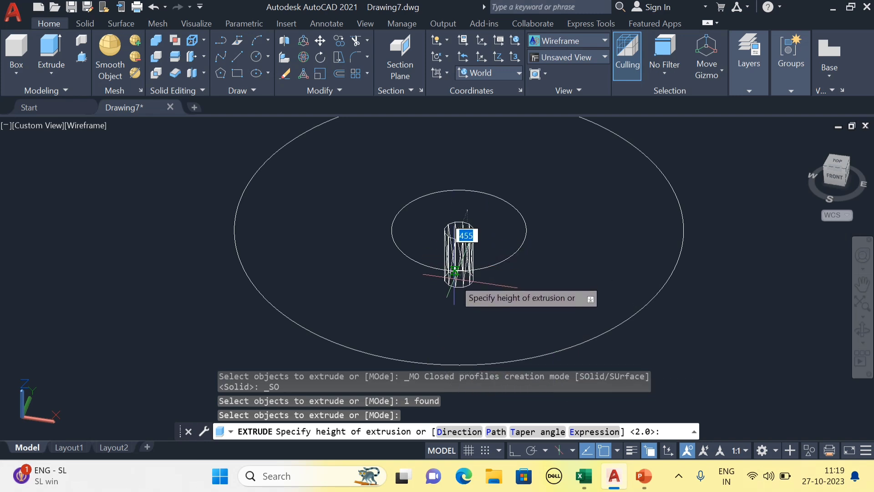
key(Escape)
scroll(456, 260, down, 1)
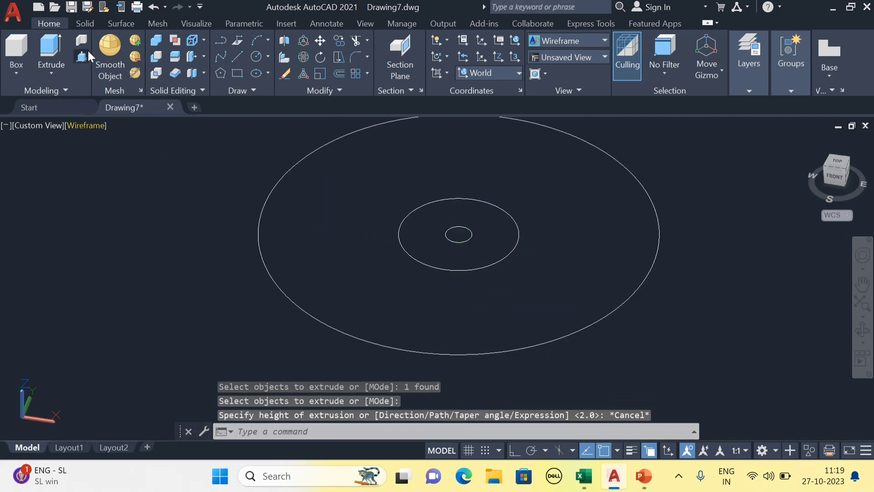
Extrude the innermost circle downward in Solid mode into a long, thin post below the other circles
click(49, 51)
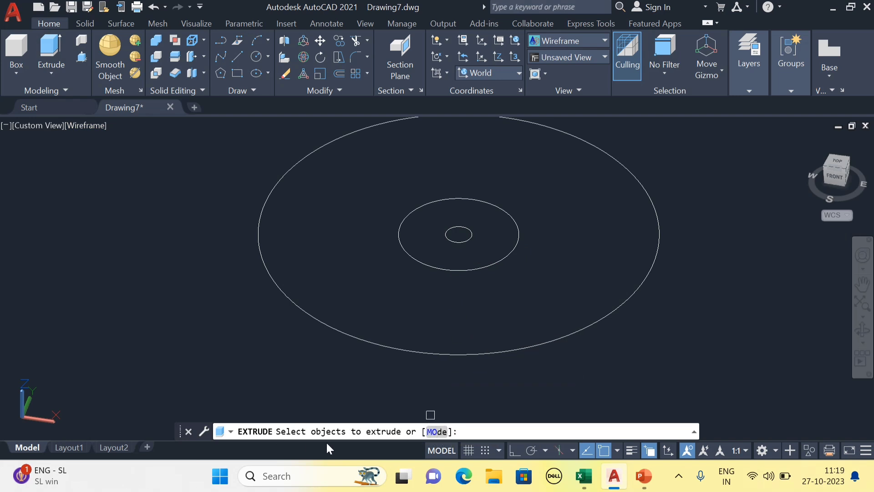
click(436, 431)
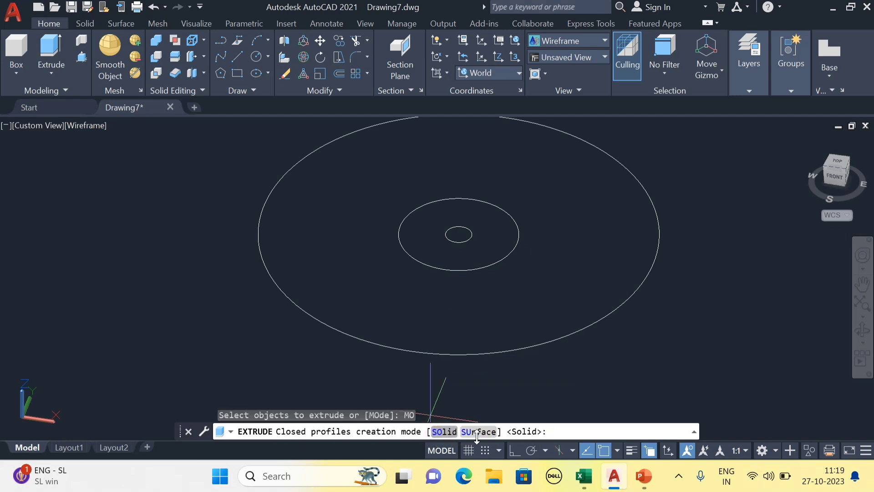
click(445, 431)
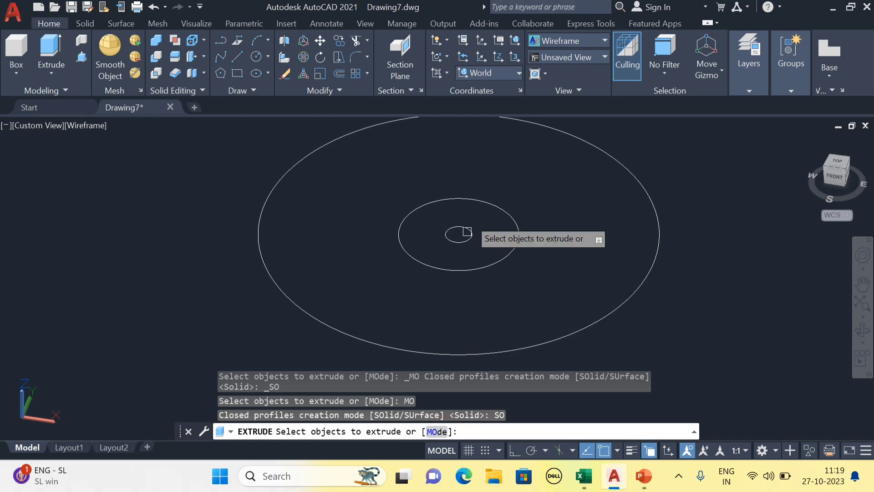
click(453, 239)
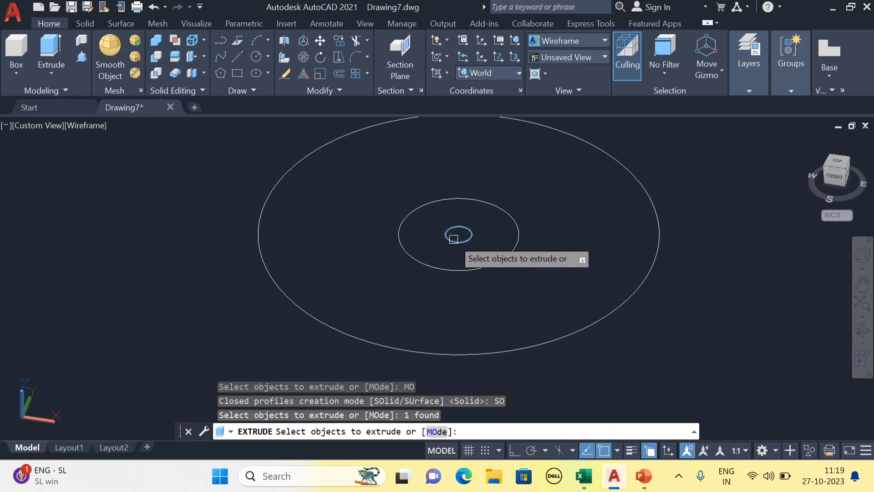
key(Return)
scroll(461, 373, down, 2)
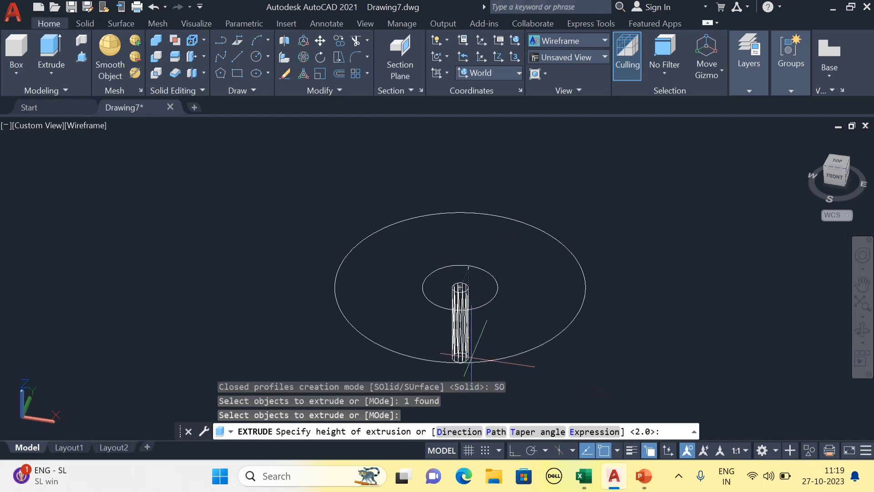
scroll(471, 358, down, 3)
shift+middle_drag(460, 319, 461, 330)
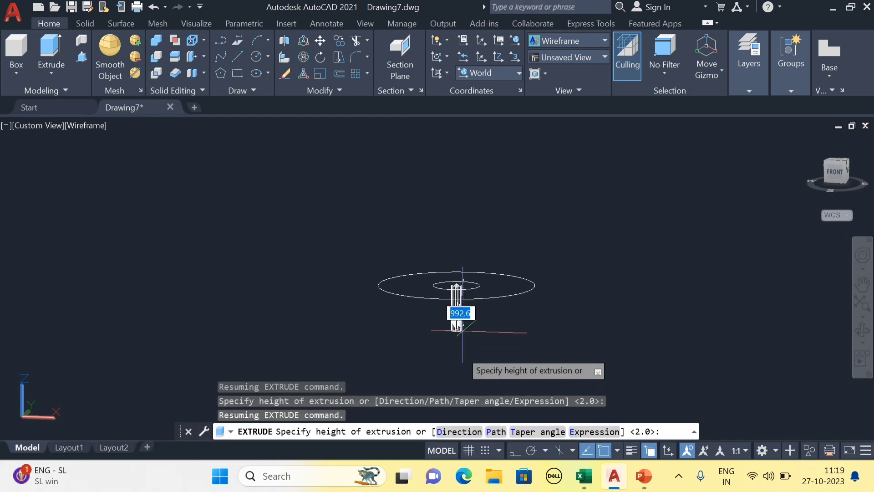
middle_drag(460, 376, 451, 308)
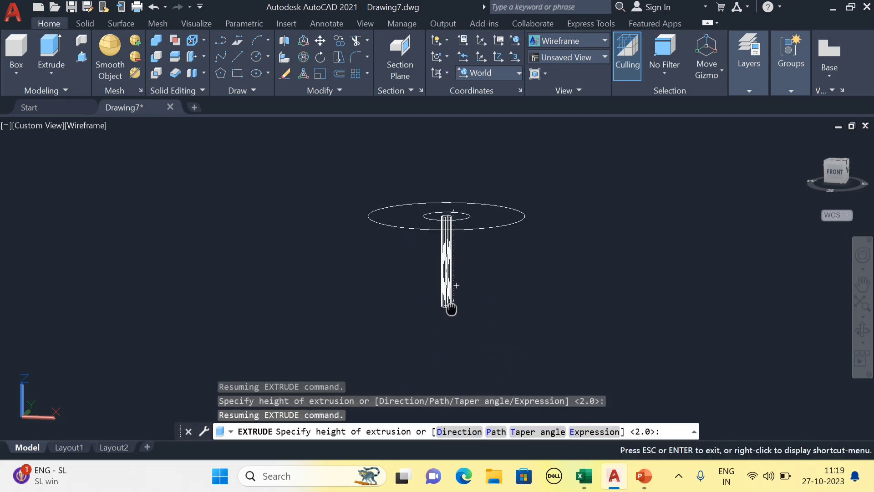
click(456, 284)
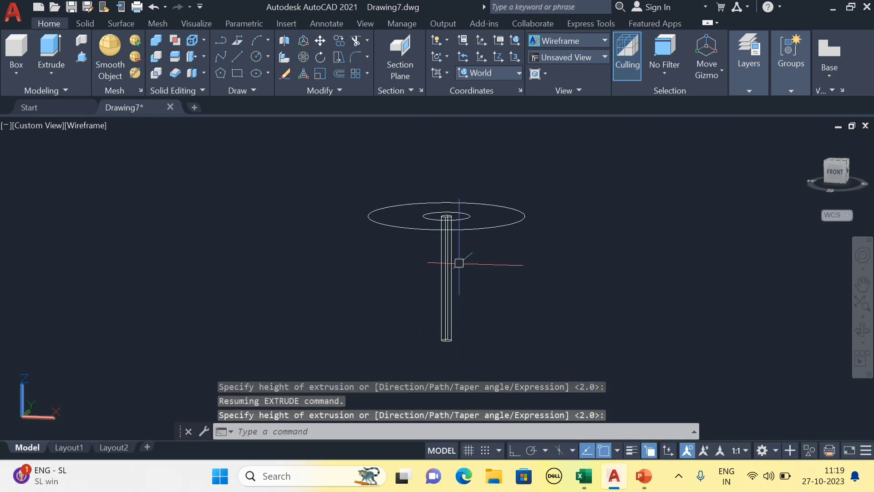
Change the visual style to Shades of Gray and inspect the whole post beneath the circles
click(591, 44)
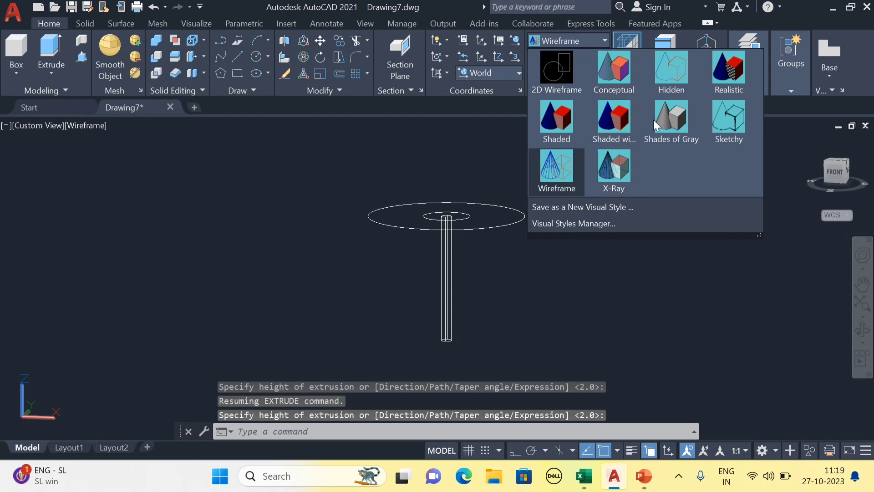
click(669, 125)
scroll(455, 278, up, 3)
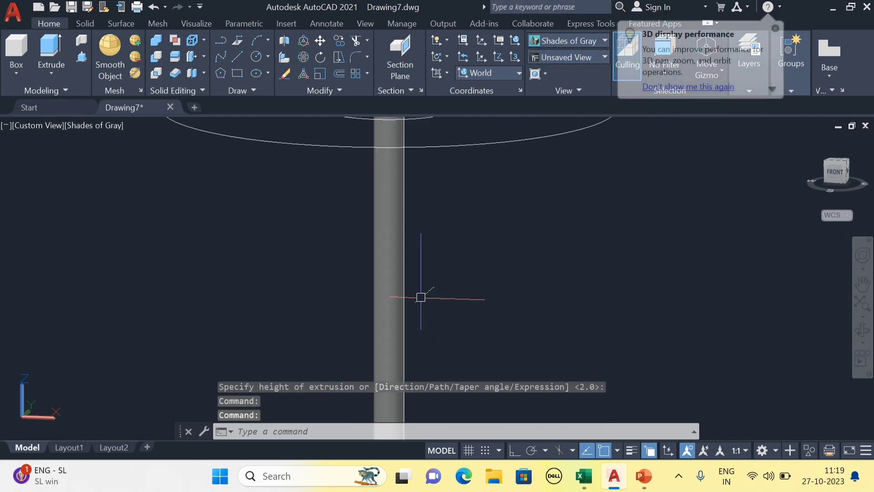
scroll(408, 255, down, 1)
mouse_move(407, 255)
shift+middle_down()
mouse_move(405, 305)
mouse_move(402, 265)
shift+middle_up()
scroll(387, 291, down, 4)
scroll(354, 265, up, 3)
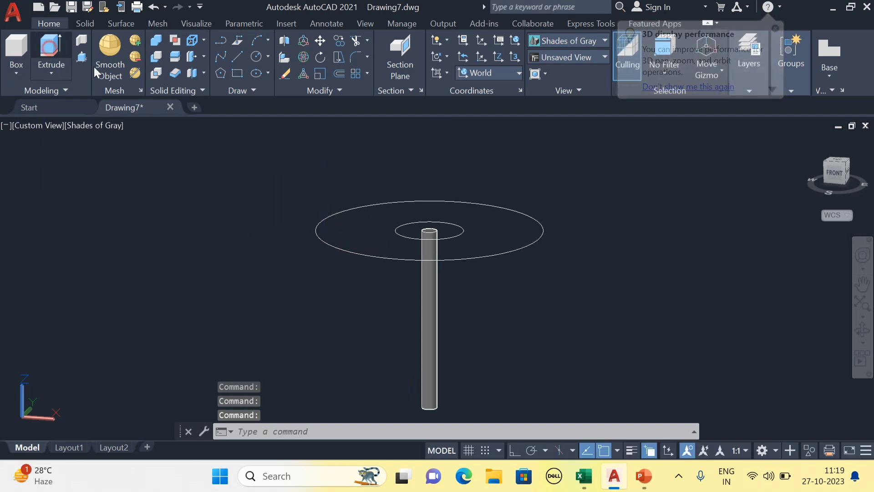
Extrude the large outer circle upward by about 115 into a thin solid disc above the post
click(51, 50)
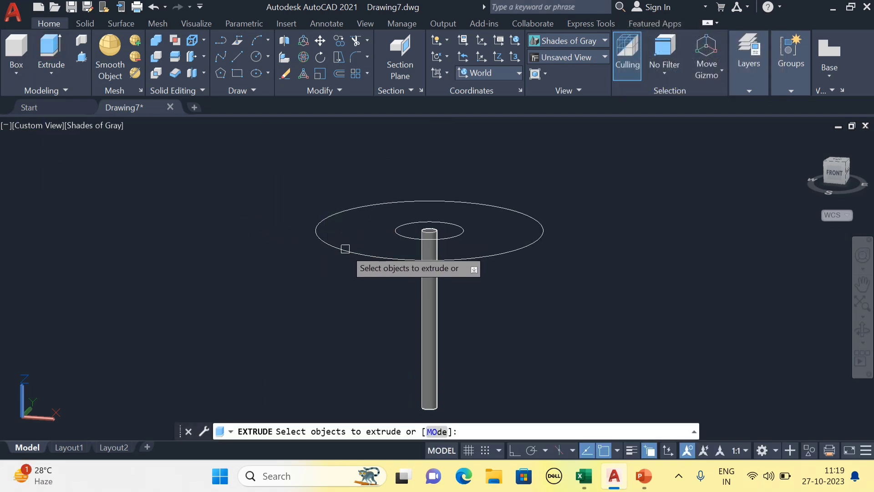
click(345, 249)
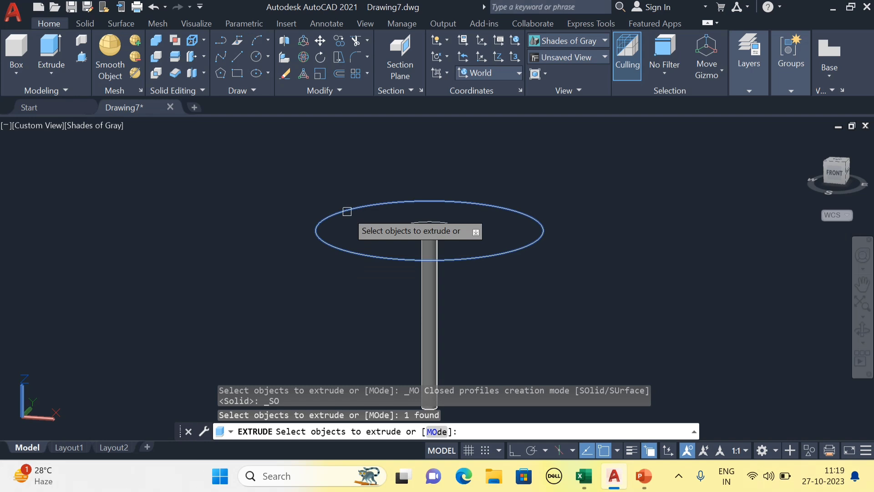
key(Return)
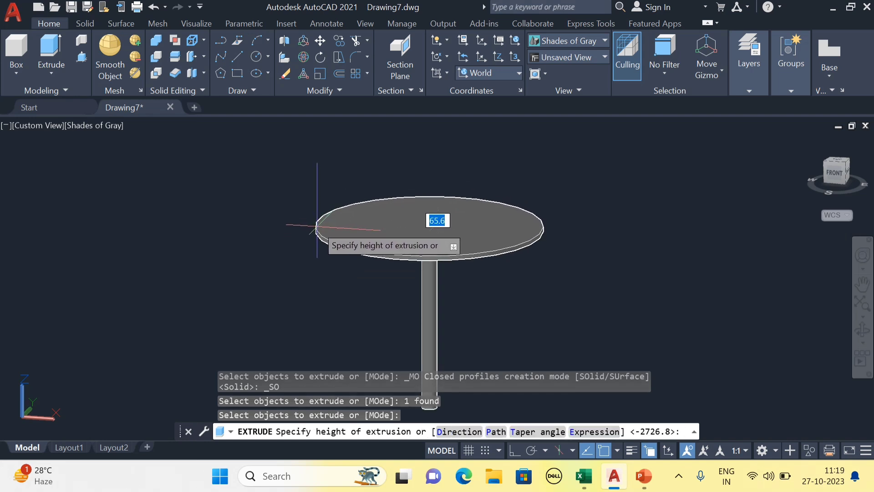
scroll(318, 226, up, 2)
click(322, 221)
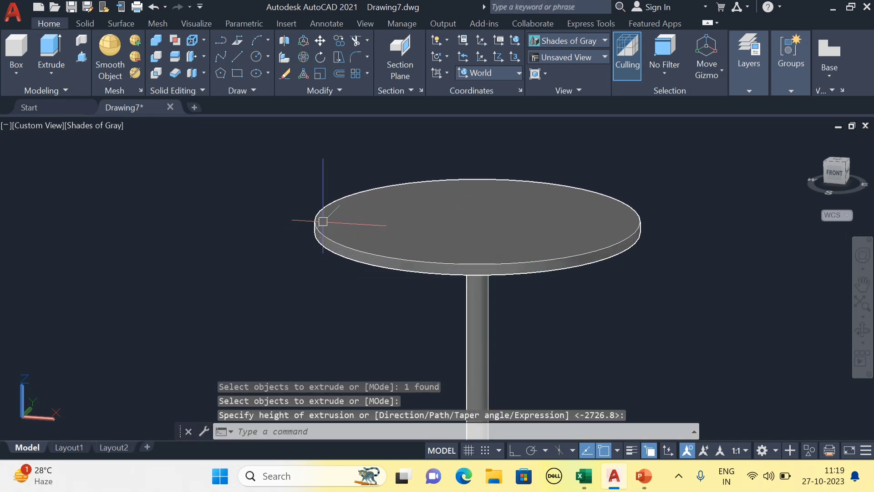
Inspect the disc and post from several angles, including the underside of the disc
scroll(327, 170, down, 3)
scroll(423, 177, up, 2)
click(423, 177)
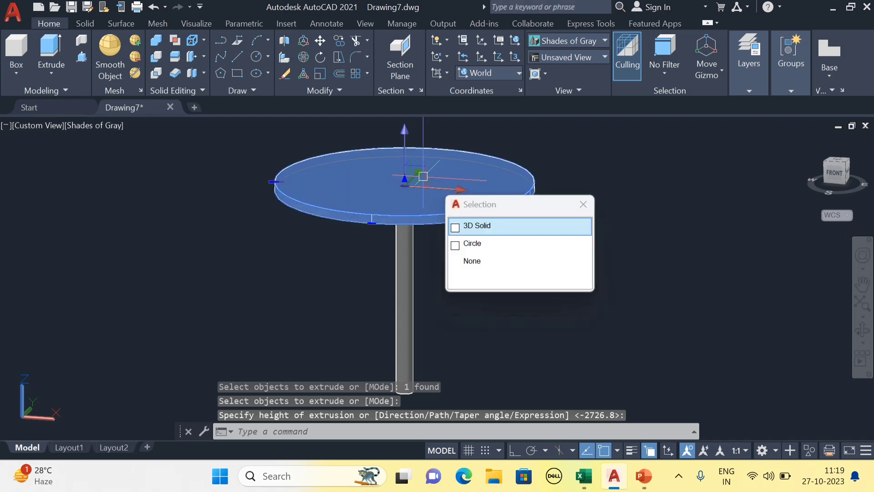
key(Escape)
scroll(415, 191, down, 5)
scroll(415, 190, down, 2)
middle_drag(419, 250, 389, 301)
scroll(423, 260, up, 6)
scroll(393, 277, down, 3)
key(Escape)
shift+middle_drag(385, 270, 384, 270)
shift+middle_drag(384, 238, 383, 238)
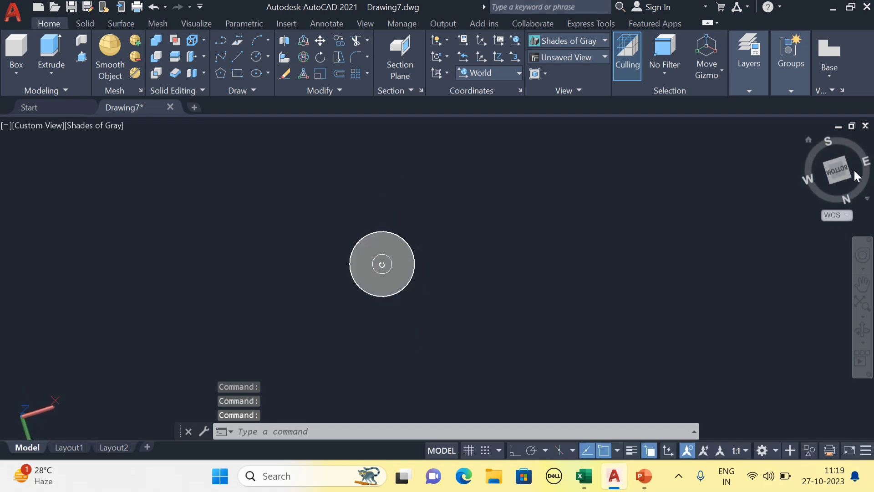
click(839, 172)
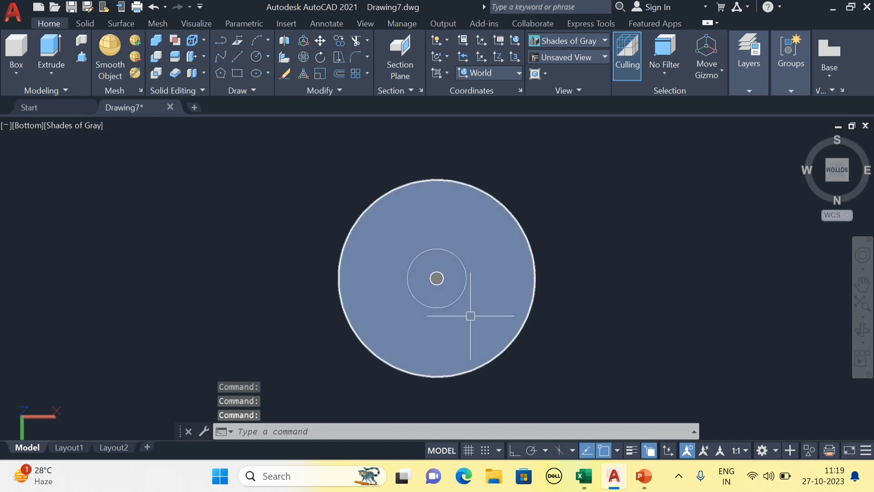
scroll(470, 315, up, 3)
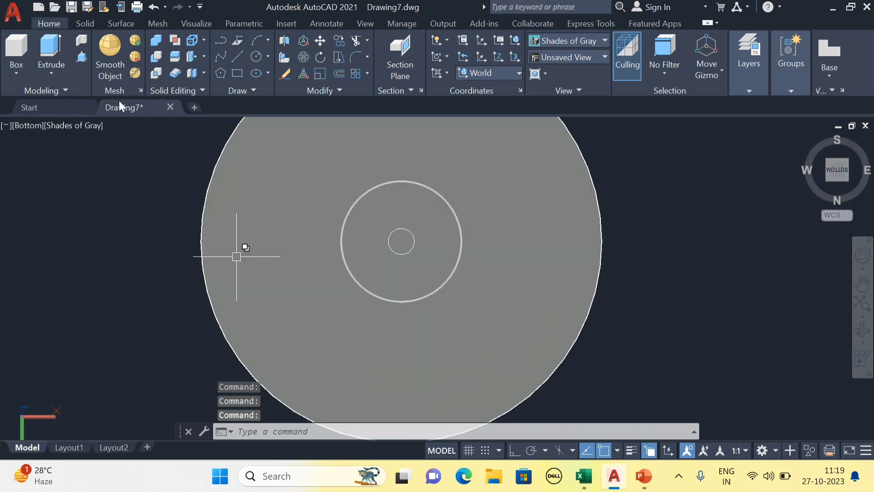
click(59, 54)
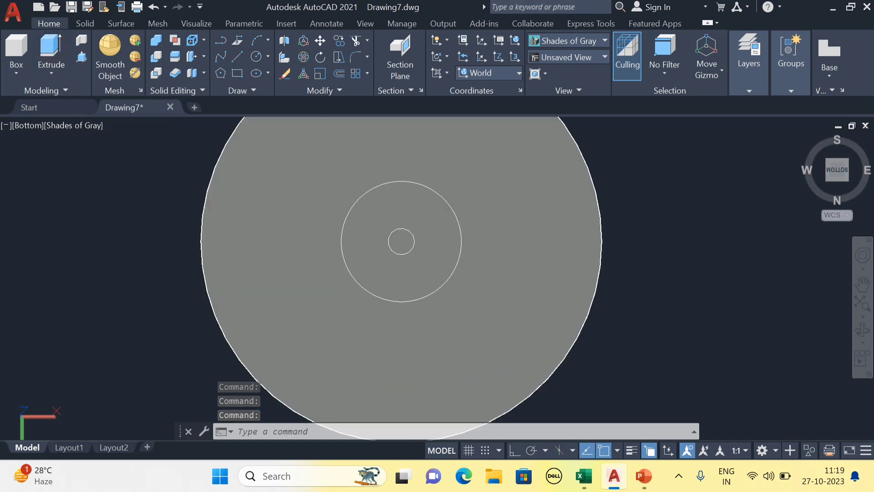
click(342, 250)
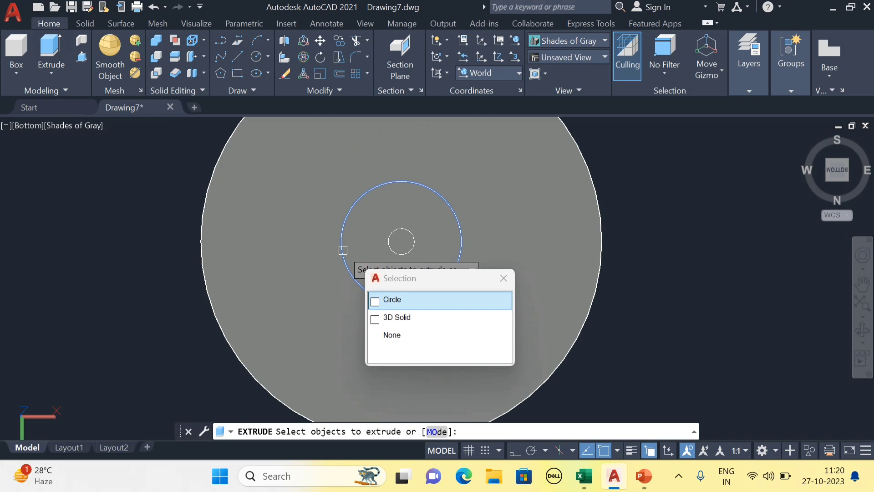
click(343, 250)
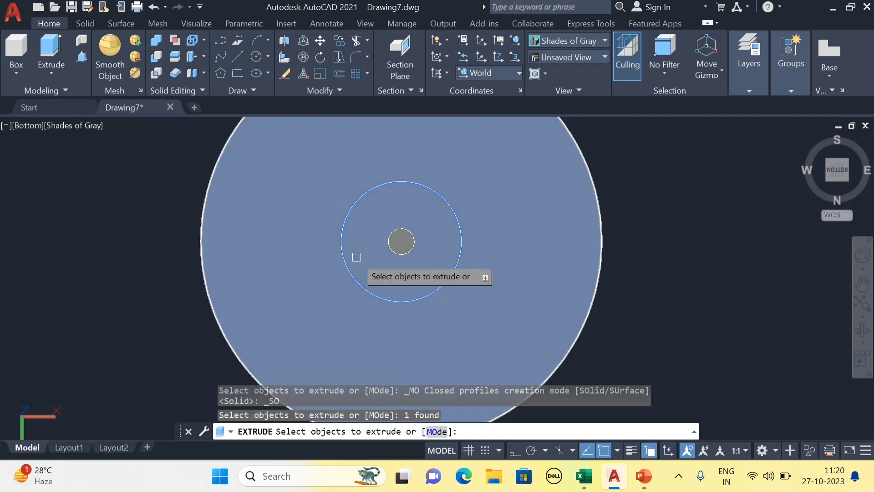
scroll(351, 269, down, 5)
shift+middle_drag(343, 333, 362, 268)
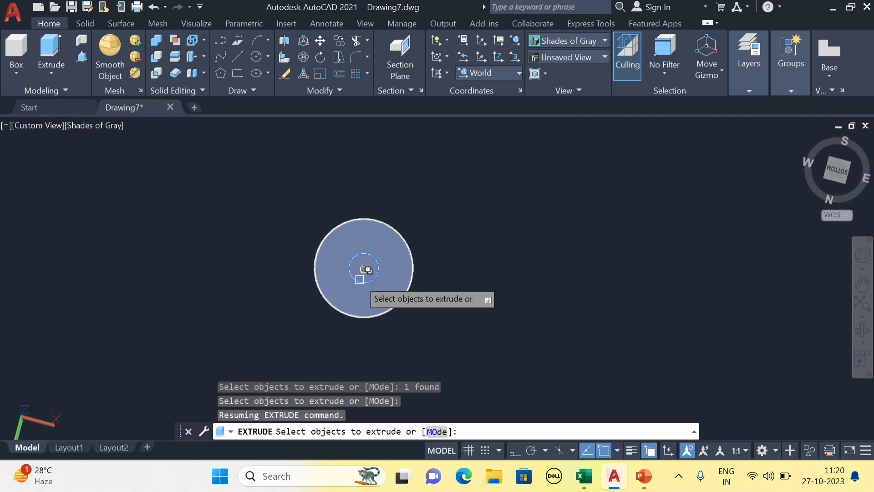
scroll(365, 269, up, 3)
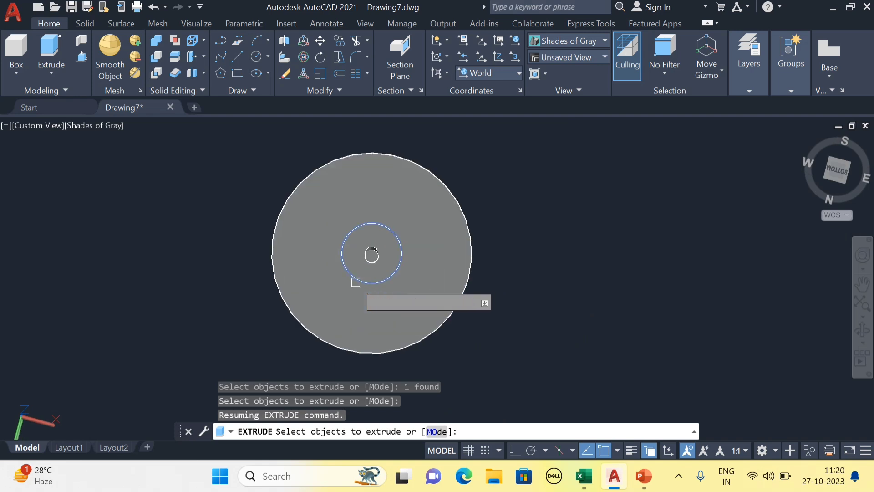
key(Return)
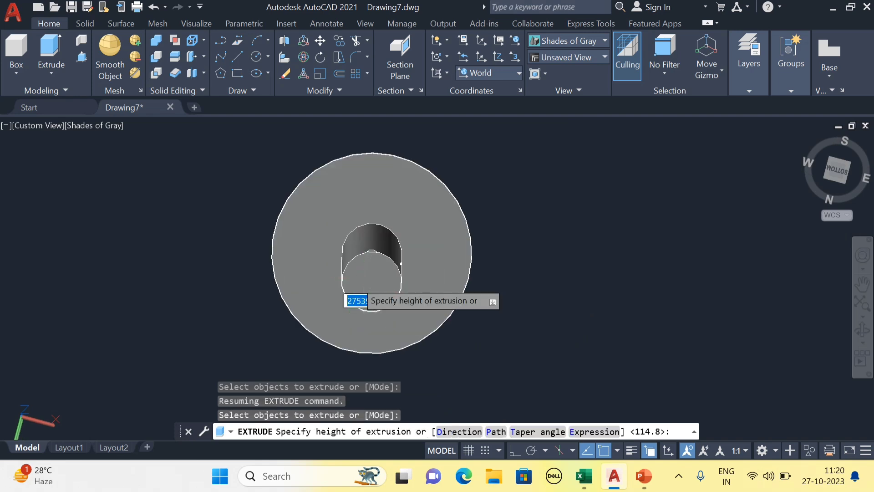
scroll(363, 298, down, 4)
shift+middle_drag(361, 268, 385, 210)
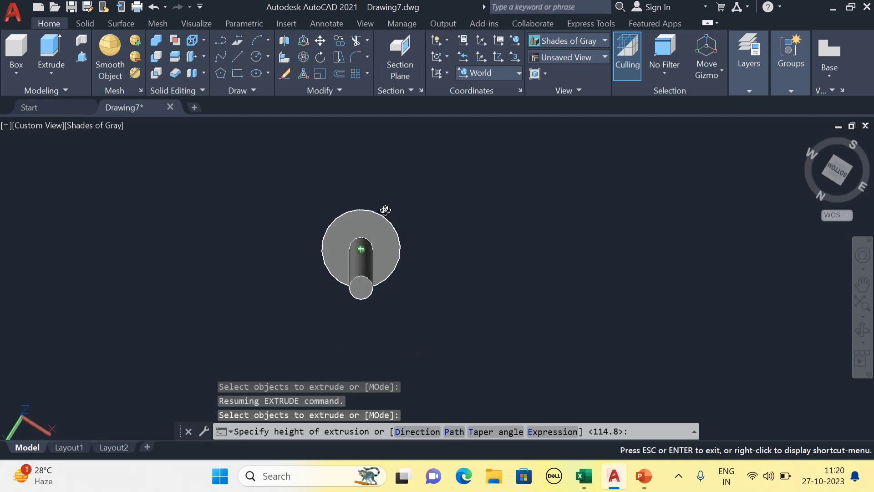
scroll(362, 269, up, 5)
scroll(362, 269, down, 3)
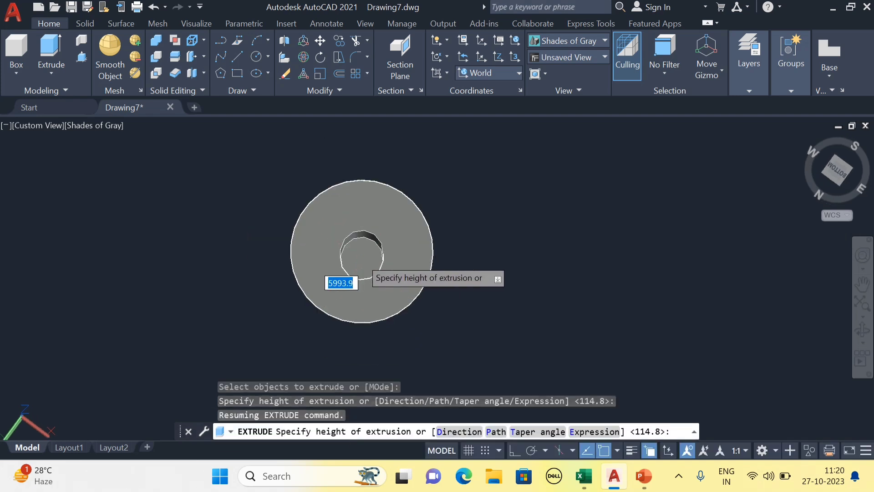
shift+middle_drag(359, 287, 362, 253)
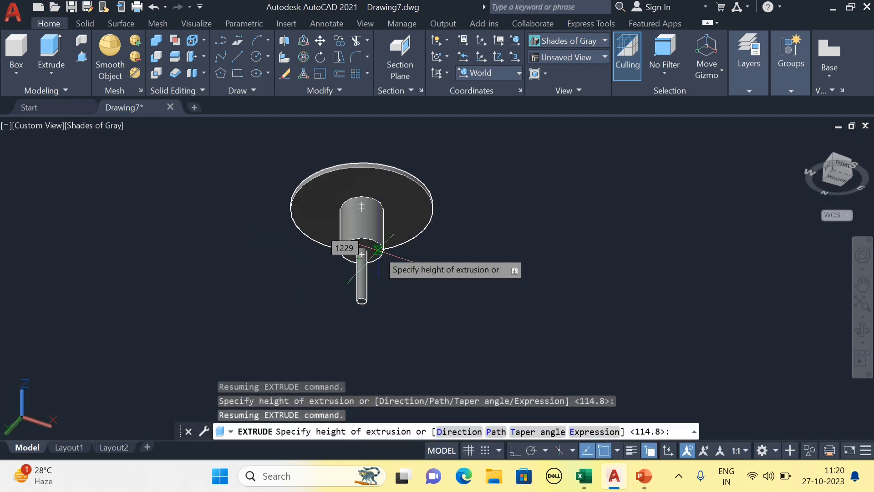
key(Escape)
Delete the middle circle around the post on the underside of the disc
scroll(386, 204, up, 6)
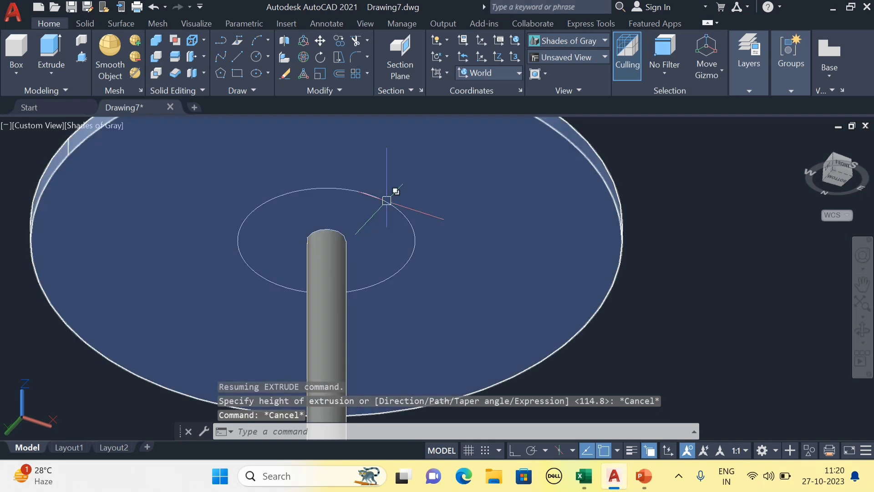
scroll(384, 203, down, 3)
click(399, 195)
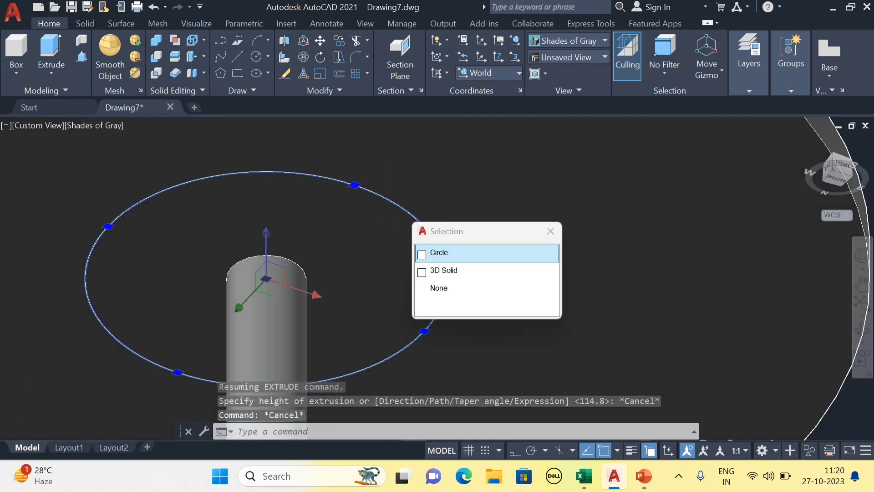
scroll(386, 235, down, 2)
key(Delete)
scroll(370, 273, down, 4)
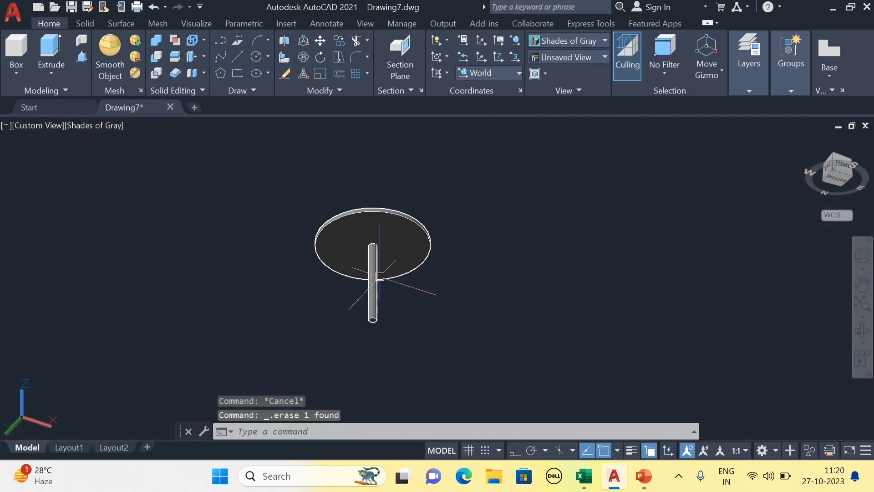
Set the view to Bottom so that the disc's underside and the post's end face the screen
scroll(365, 324, up, 2)
scroll(365, 324, up, 2)
scroll(370, 336, down, 3)
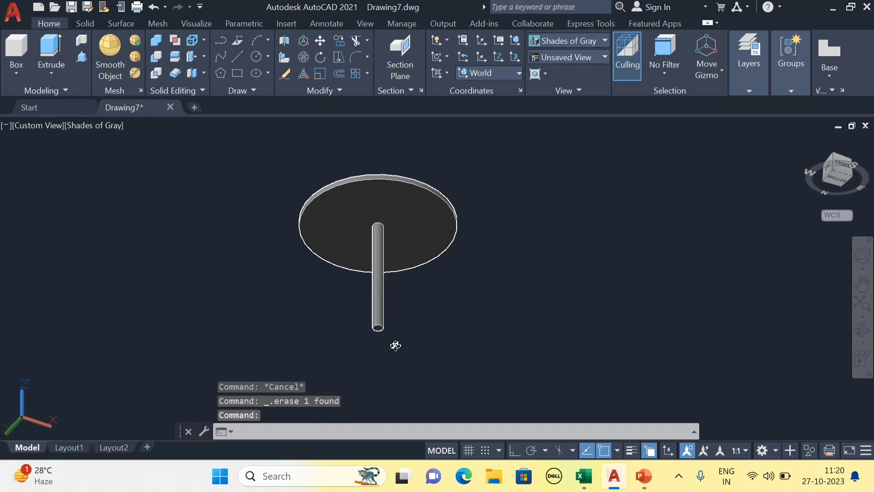
shift+middle_drag(396, 343, 377, 305)
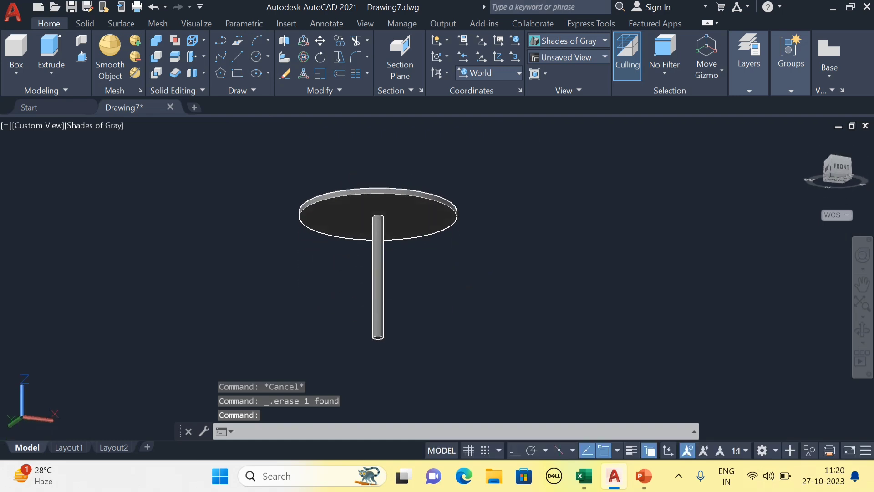
shift+middle_drag(376, 351, 382, 248)
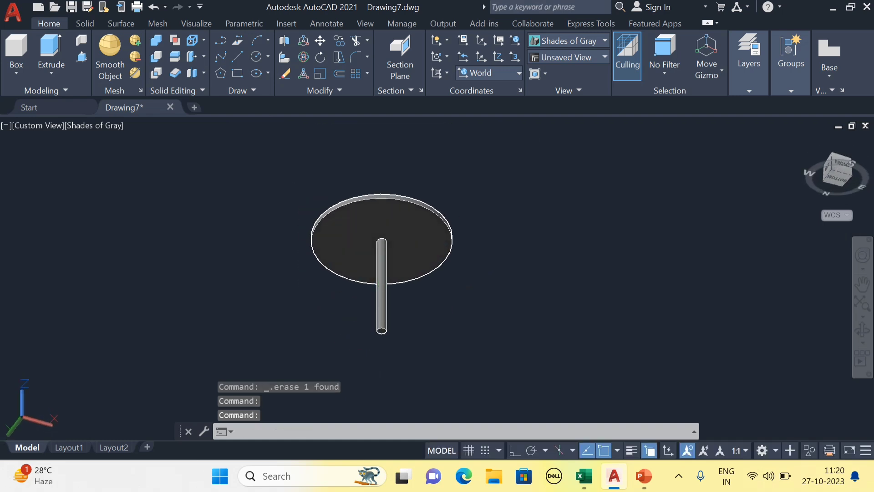
click(38, 125)
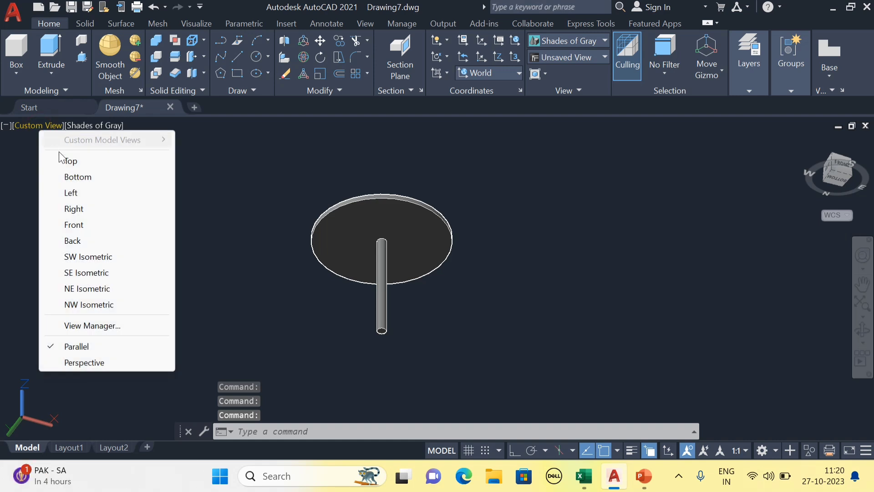
click(73, 176)
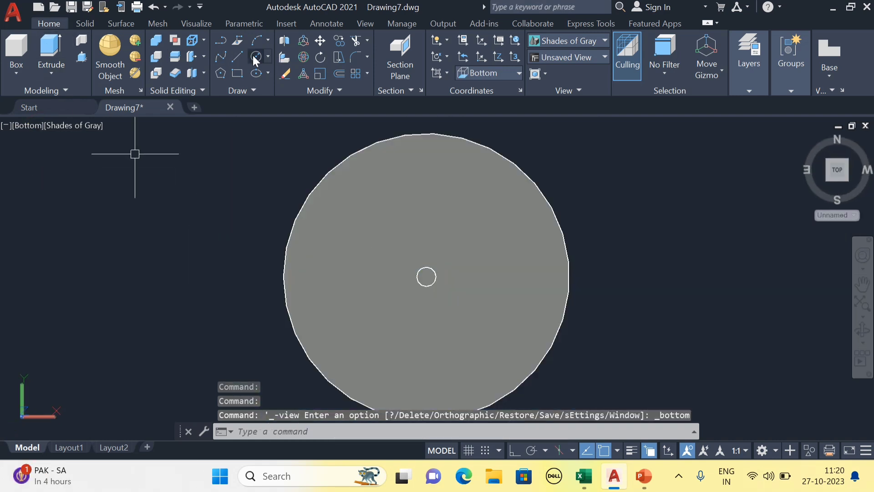
Draw a circle with a radius of about 491 centred on the post, inside the outline of the disc
text(c)
key(Return)
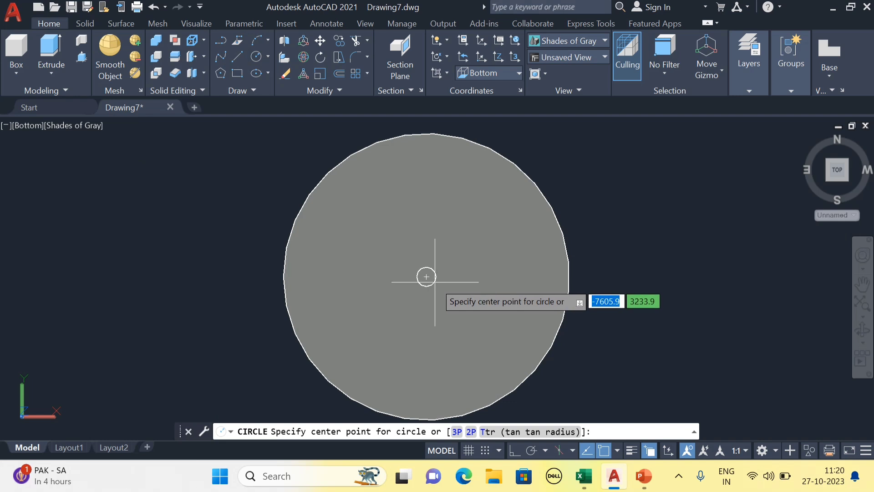
click(427, 276)
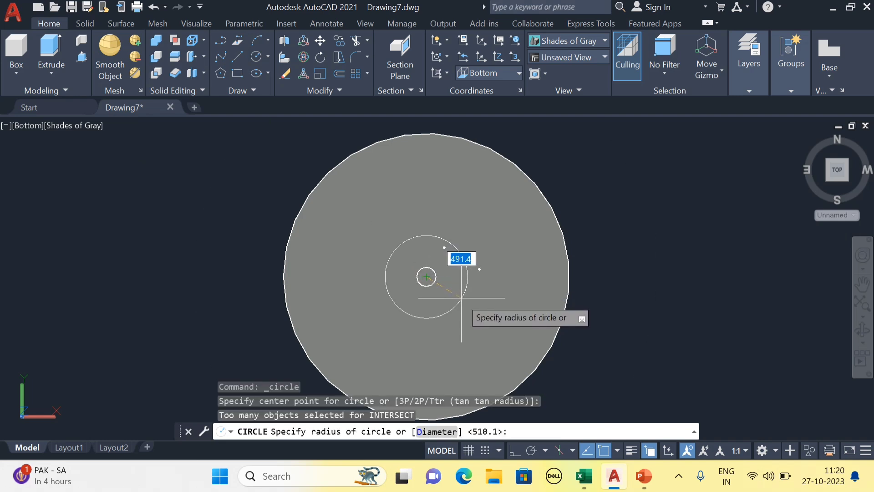
click(461, 298)
key(Escape)
Extrude the newly drawn circle around the post into a thin disc on the underside of the large disc
scroll(404, 335, down, 3)
shift+middle_drag(403, 334, 408, 285)
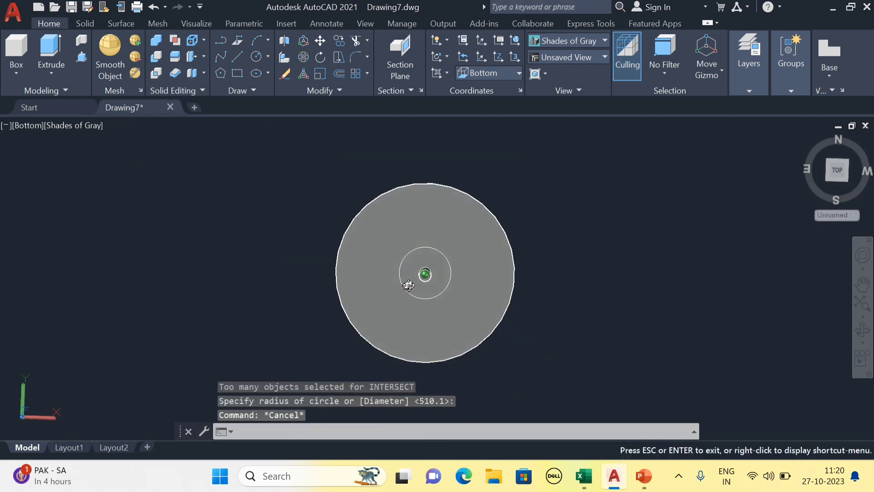
key(Escape)
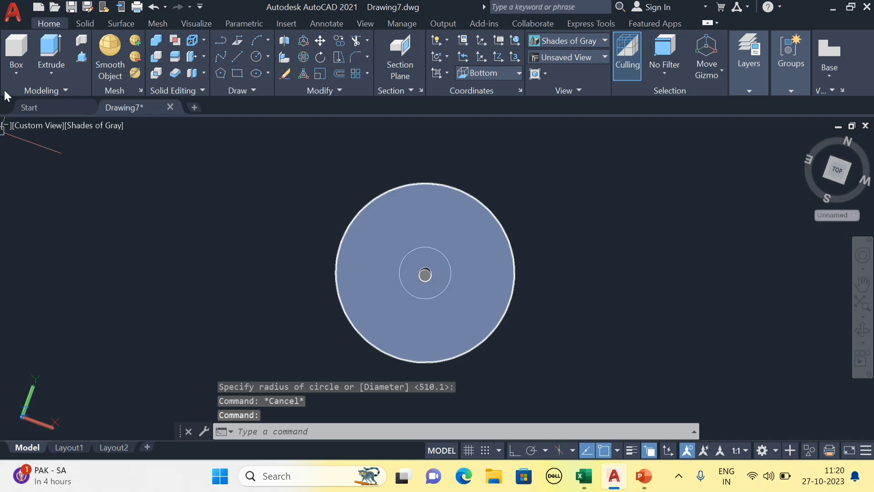
click(51, 51)
scroll(404, 259, up, 1)
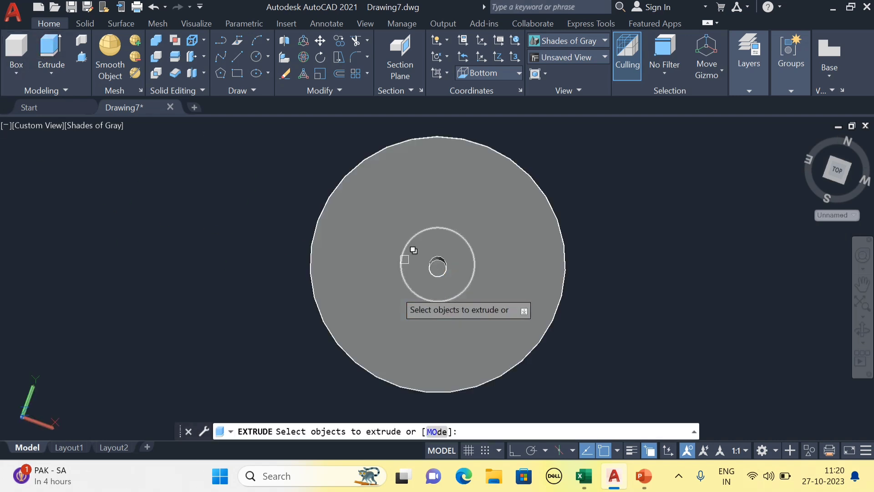
click(404, 259)
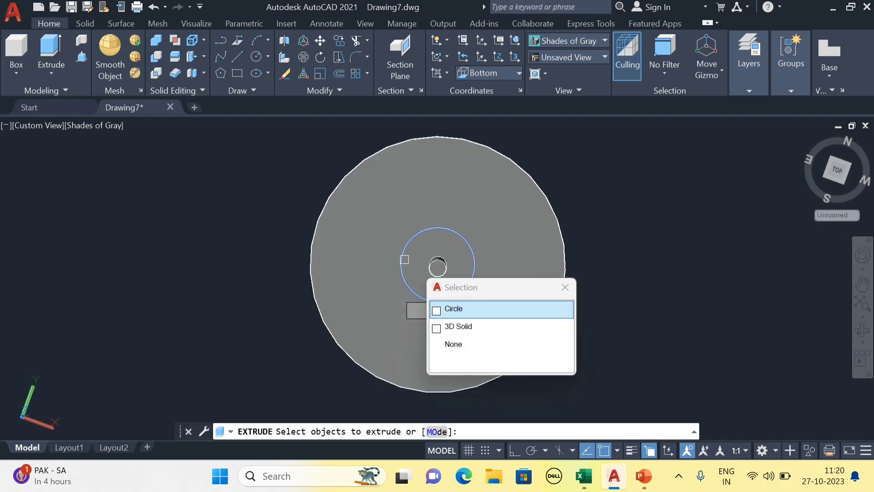
click(404, 259)
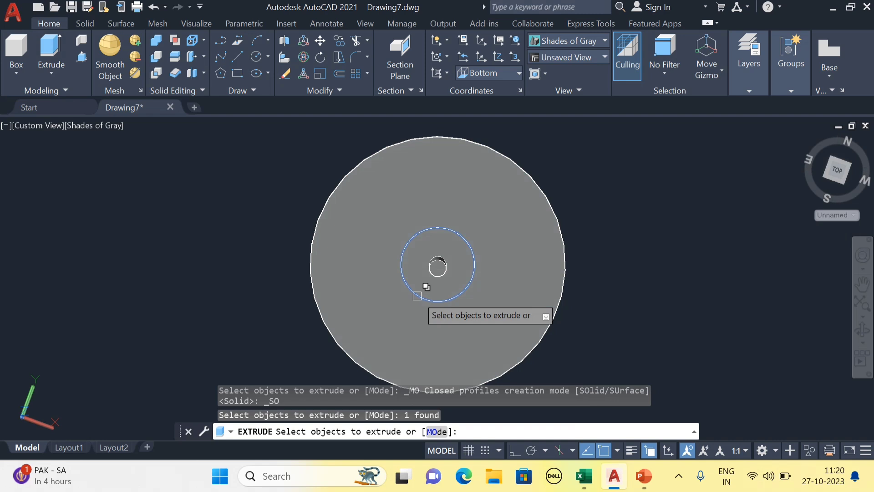
key(Return)
scroll(423, 286, up, 1)
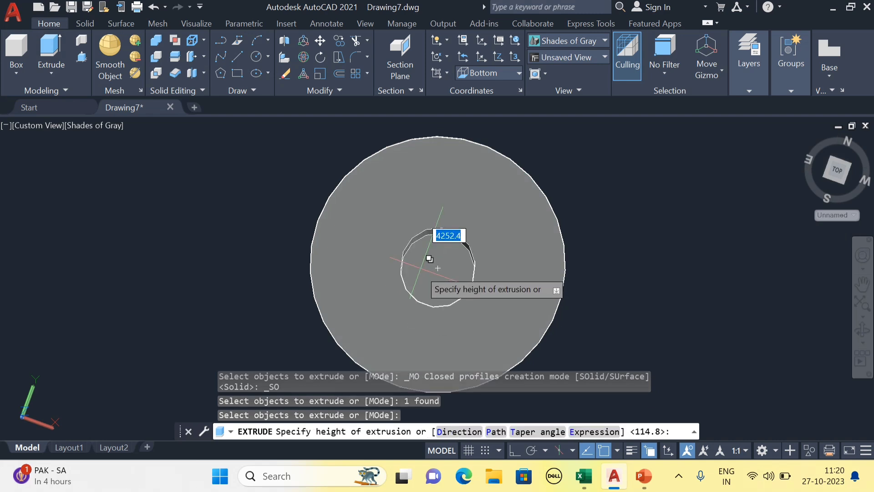
scroll(425, 255, up, 1)
scroll(425, 248, down, 3)
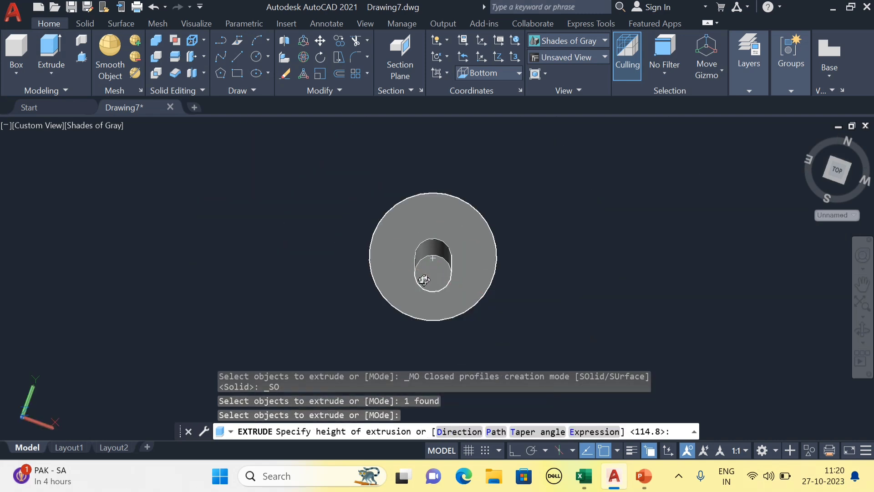
shift+middle_drag(425, 278, 412, 396)
scroll(412, 273, down, 2)
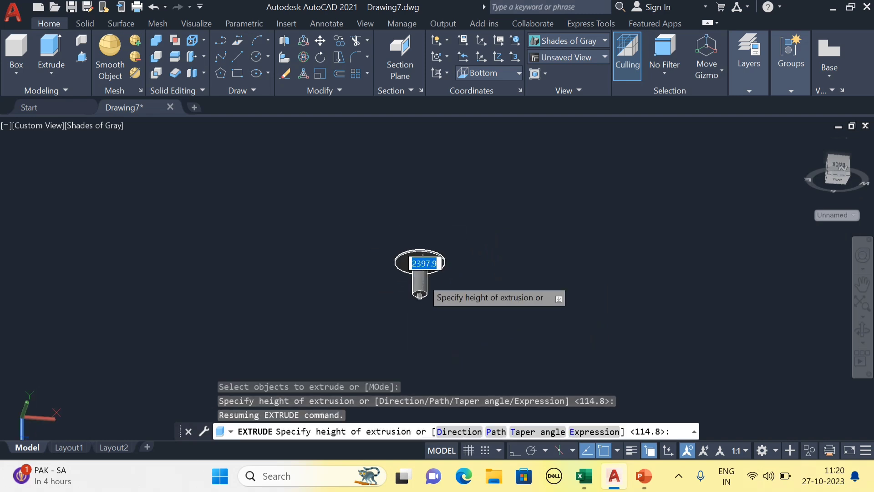
scroll(413, 264, up, 1)
scroll(428, 263, up, 5)
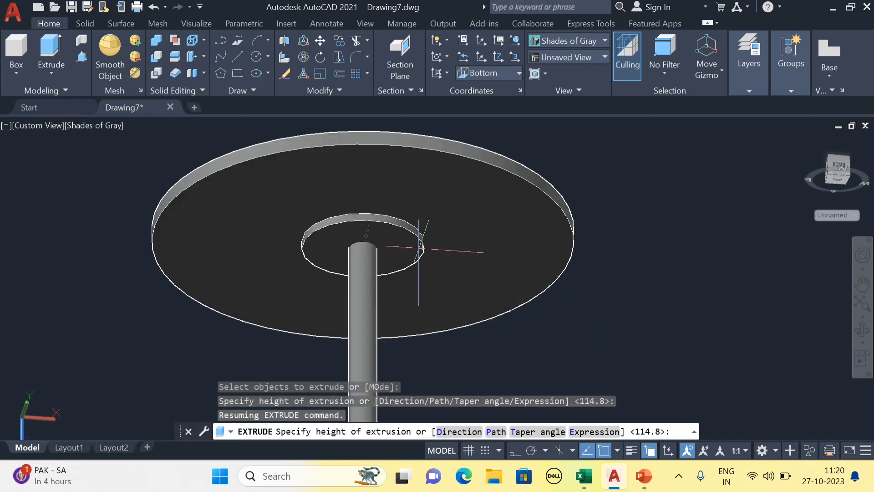
key(Escape)
Move the small thin disc from the post's upper end to the centre of its free lower end as a base
scroll(421, 241, down, 2)
right_click(414, 245)
click(460, 291)
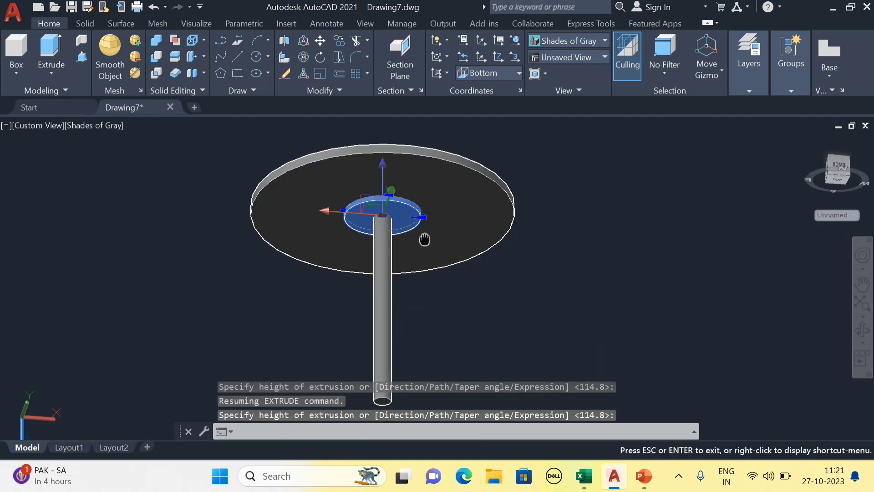
drag(425, 239, 424, 227)
key(Escape)
key(Escape)
text(m)
key(Return)
scroll(378, 208, up, 3)
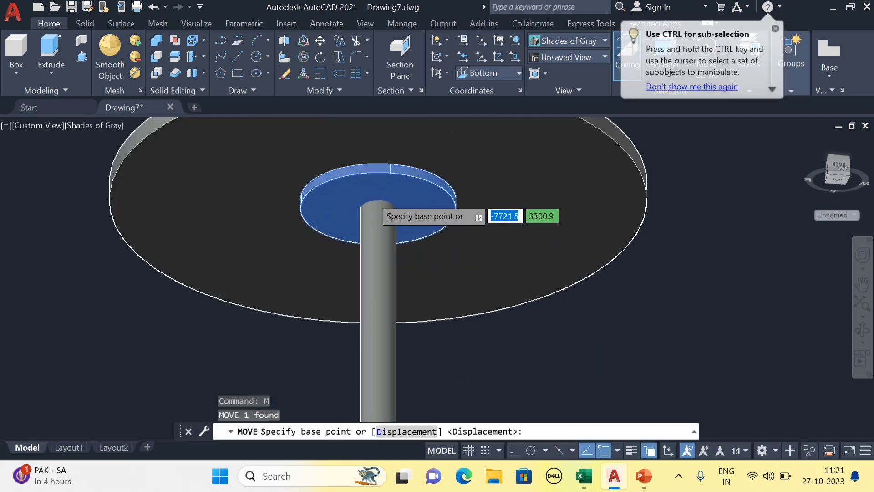
click(378, 199)
scroll(382, 201, down, 3)
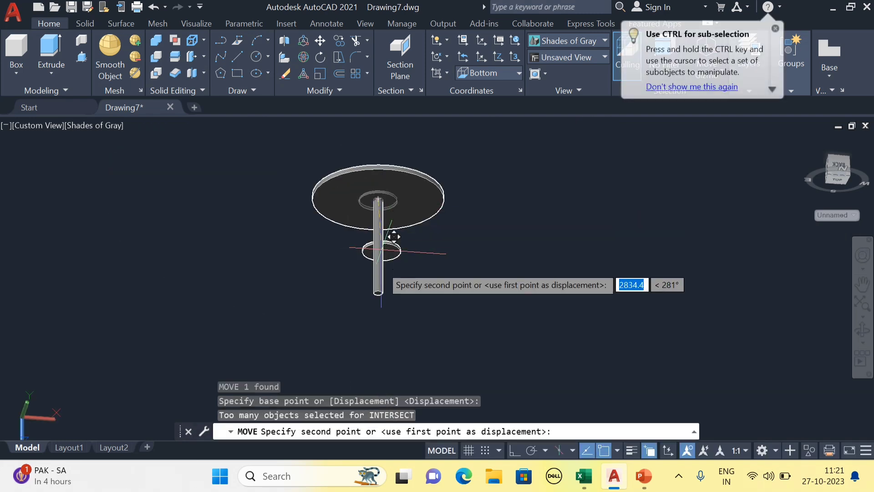
scroll(372, 298, up, 5)
key(Escape)
scroll(419, 305, down, 5)
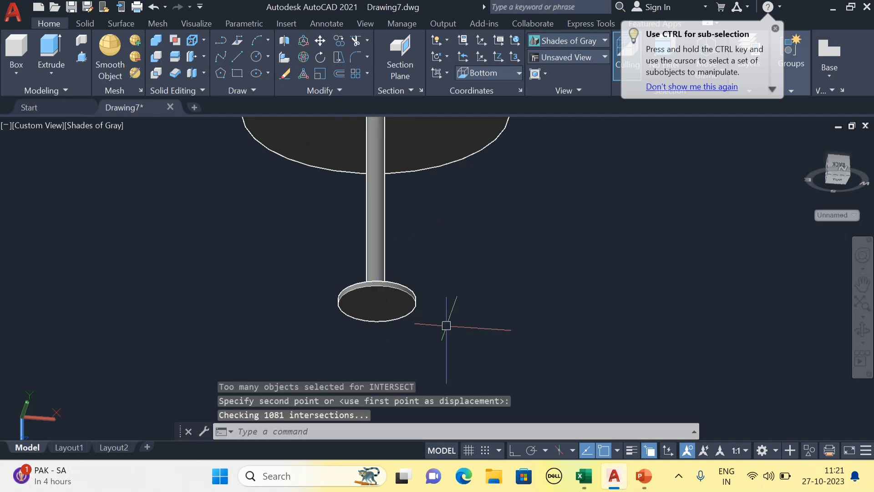
Inspect the upright table from several angles, checking the round top, the post and the base disc
scroll(477, 253, up, 3)
shift+middle_drag(478, 255, 483, 348)
mouse_move(416, 291)
shift+middle_down()
mouse_move(416, 328)
mouse_move(416, 288)
shift+middle_up()
scroll(416, 302, down, 3)
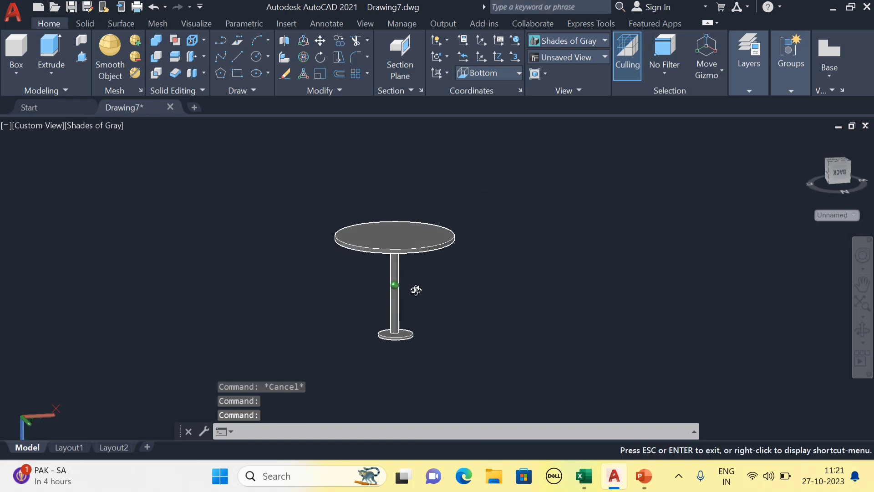
click(434, 242)
key(Escape)
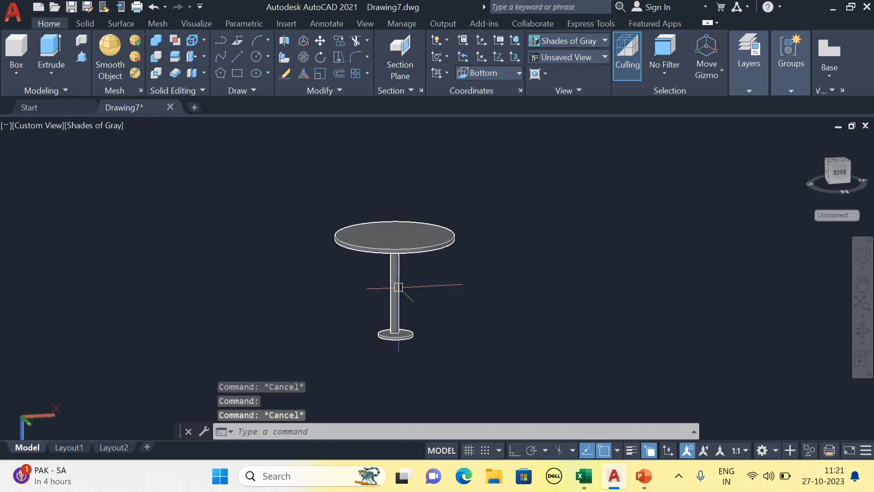
key(Escape)
scroll(418, 319, up, 3)
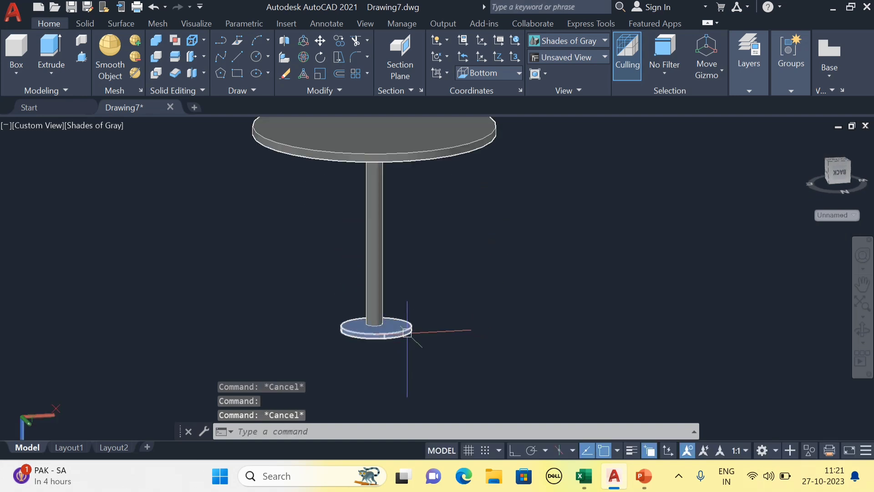
shift+middle_drag(484, 287, 483, 294)
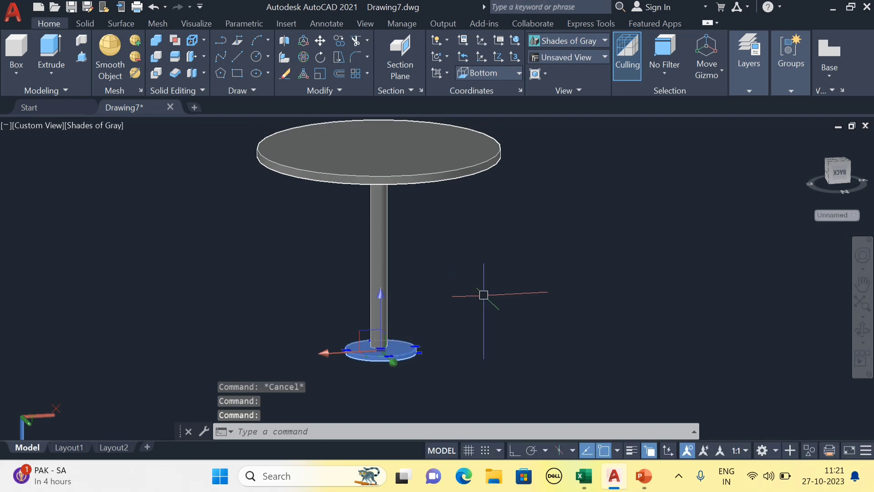
key(Escape)
scroll(484, 295, down, 3)
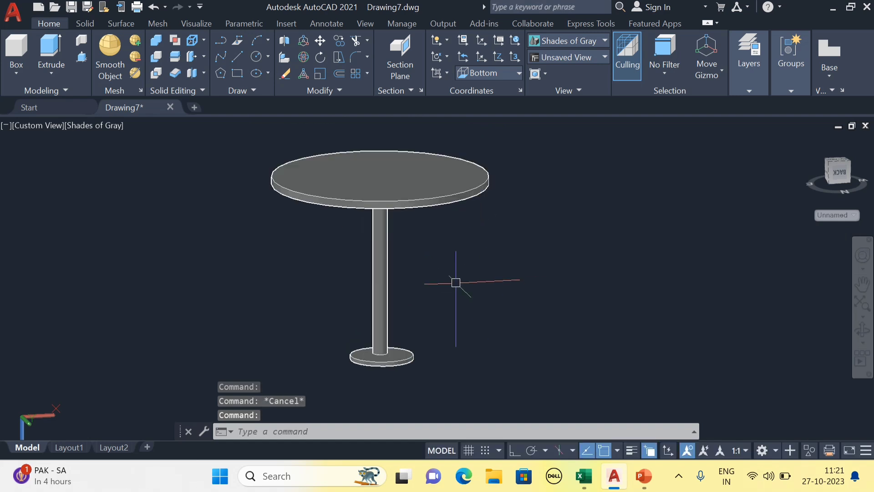
mouse_move(454, 283)
shift+middle_down()
mouse_move(456, 259)
mouse_move(447, 302)
mouse_move(449, 273)
shift+middle_up()
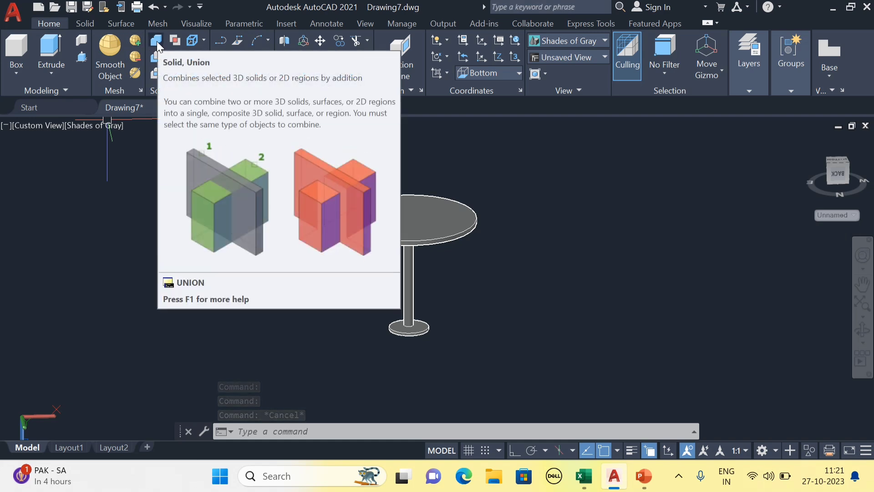
Combine the tabletop, post and base disc into a single solid with Union
click(157, 41)
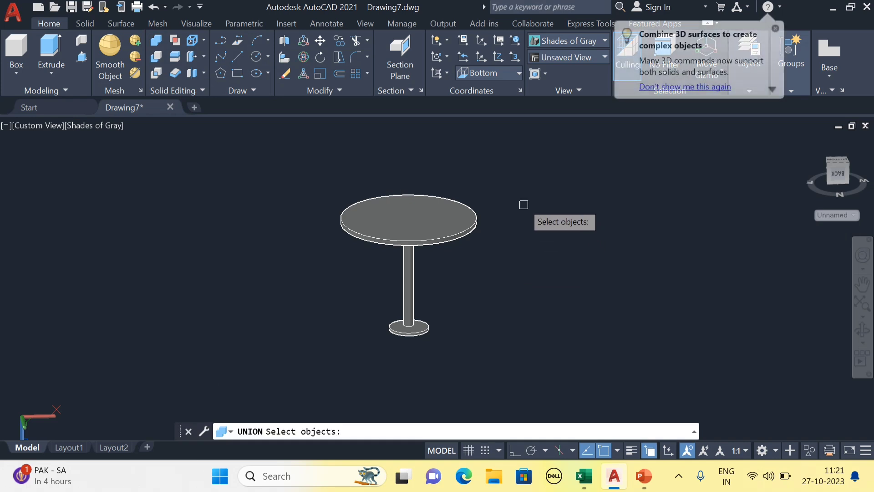
click(498, 178)
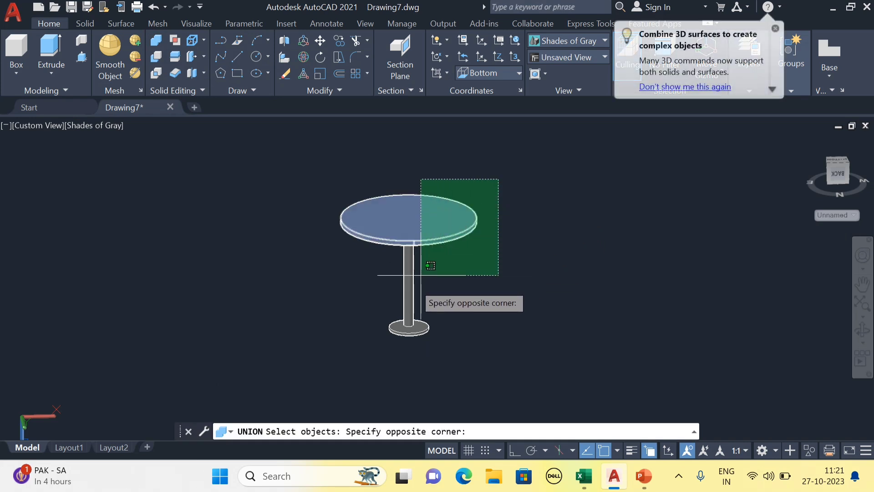
click(322, 365)
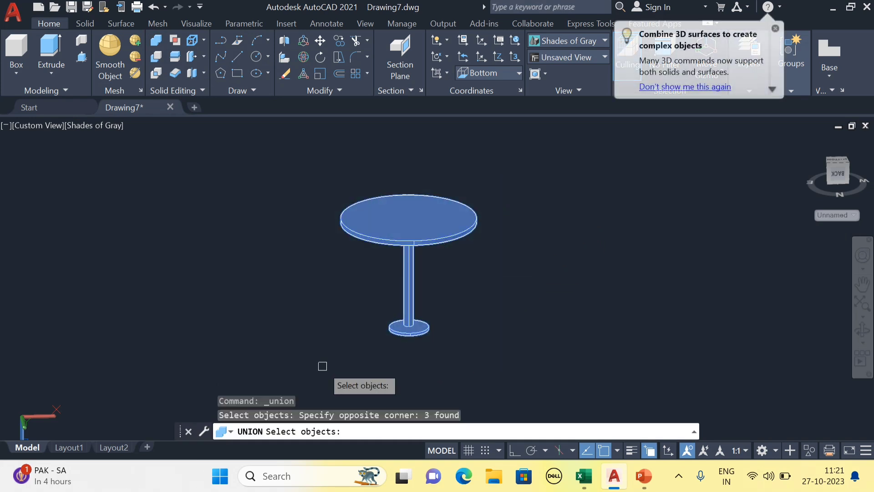
key(Escape)
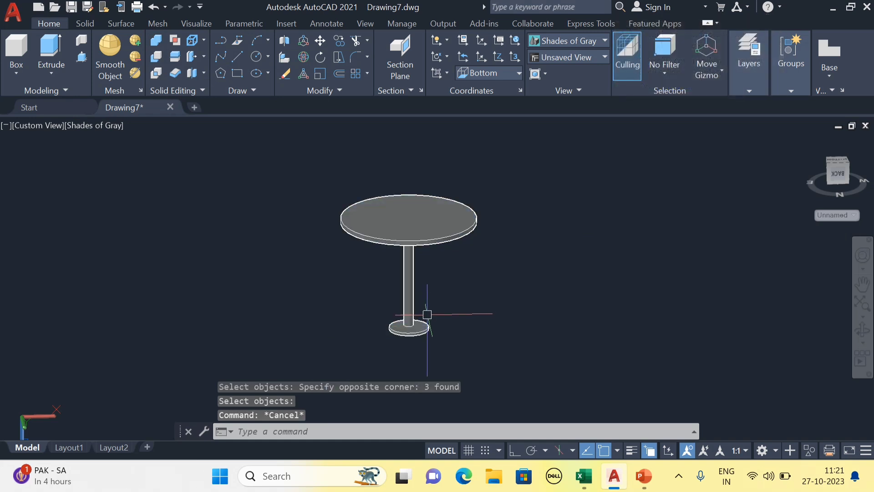
Examine the combined table from the side and from above, checking that it selects as one solid
scroll(423, 325, up, 3)
scroll(419, 341, down, 3)
mouse_move(419, 341)
shift+middle_down()
mouse_move(424, 315)
mouse_move(408, 333)
shift+middle_up()
click(408, 333)
key(Escape)
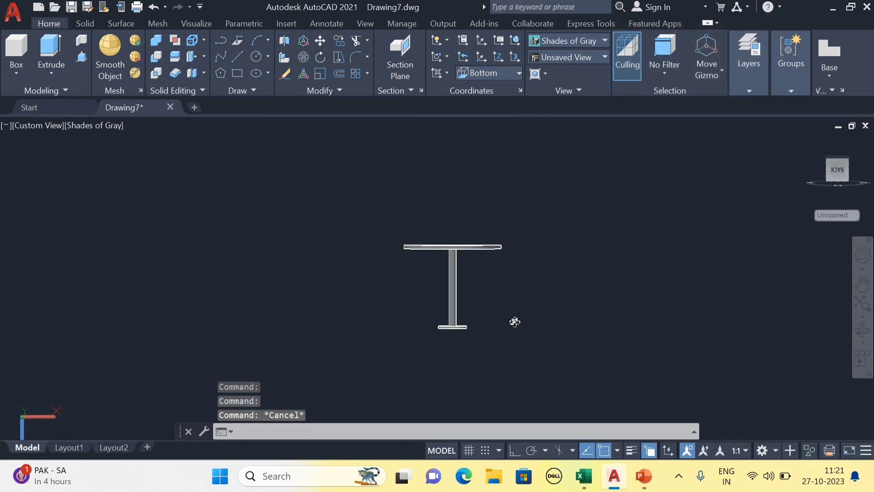
shift+middle_drag(513, 322, 505, 303)
scroll(509, 298, up, 2)
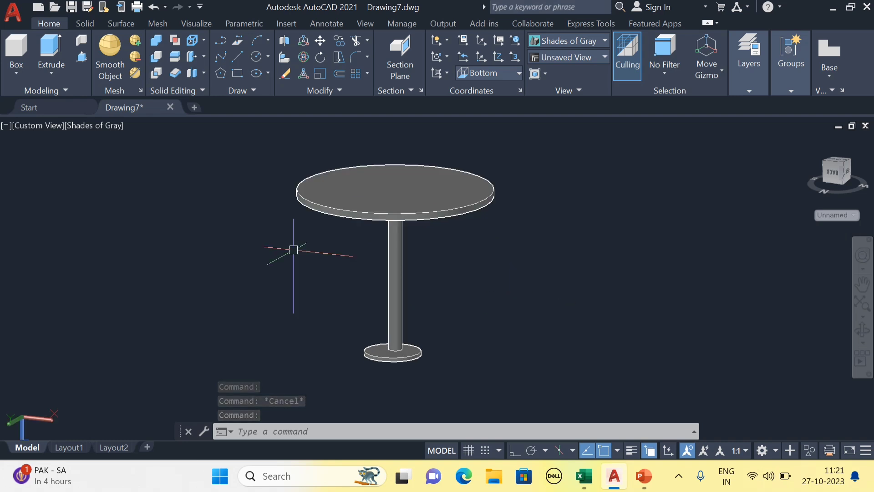
middle_drag(309, 264, 316, 268)
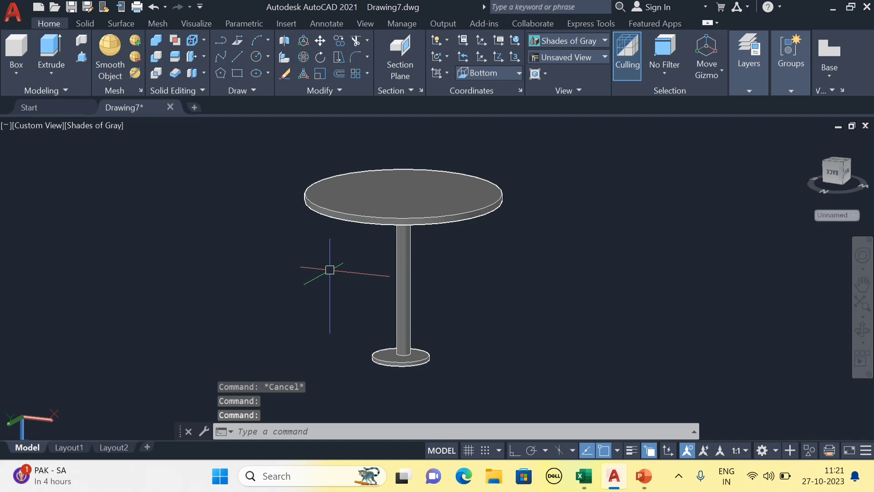